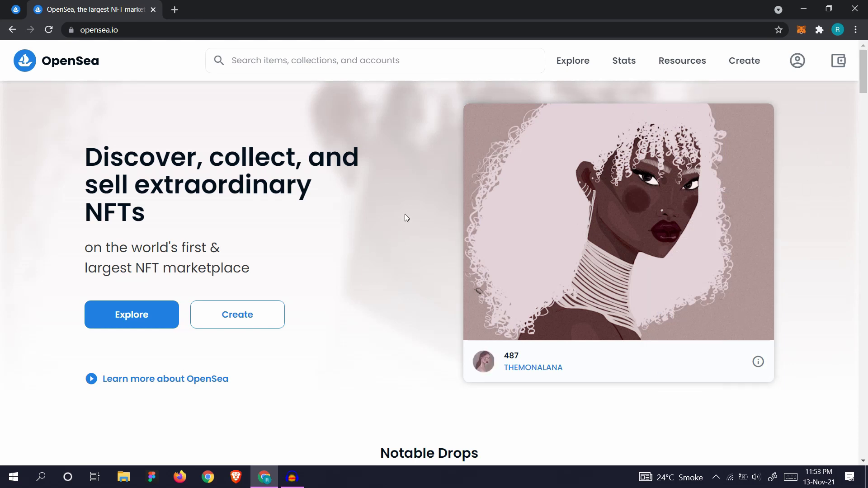
Step: Check the MetaMask wallet balance and its list of accounts
click(59, 35)
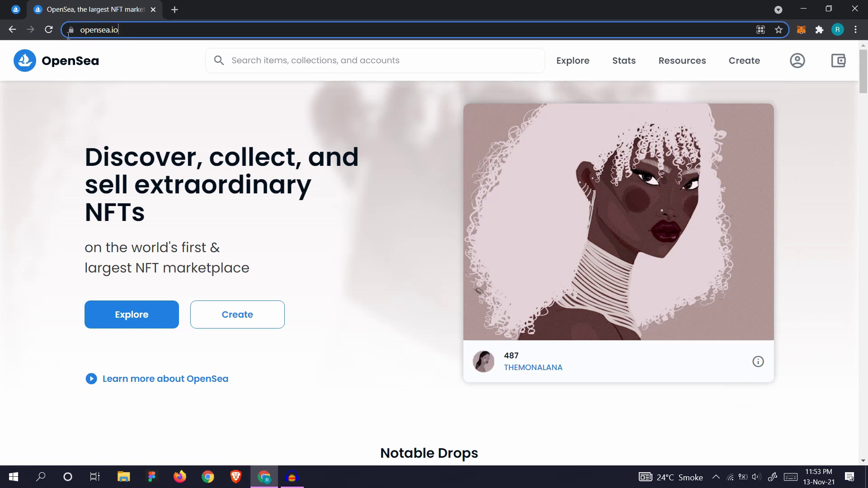
click(140, 107)
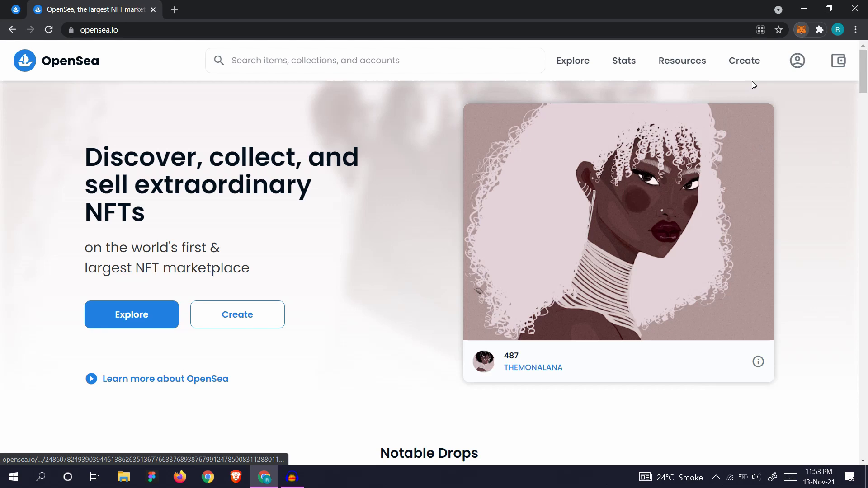
click(802, 30)
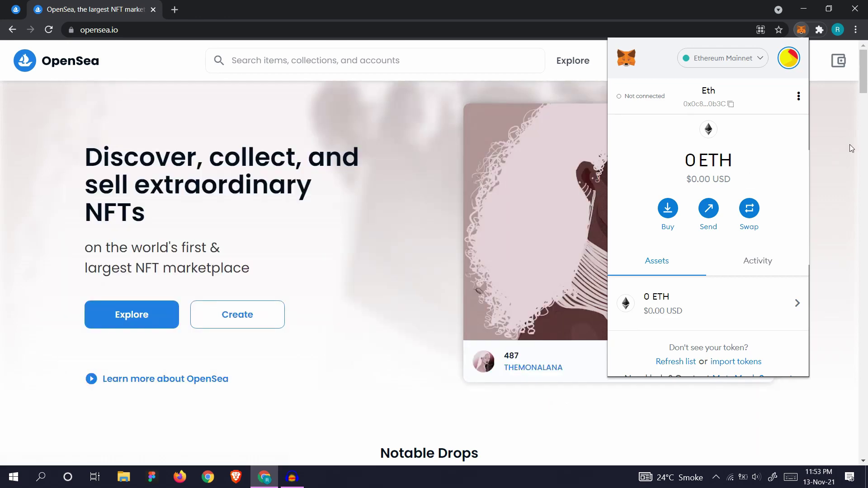
click(790, 57)
click(471, 95)
Step: Connect the MetaMask Eth account to OpenSea and approve the connection
click(130, 30)
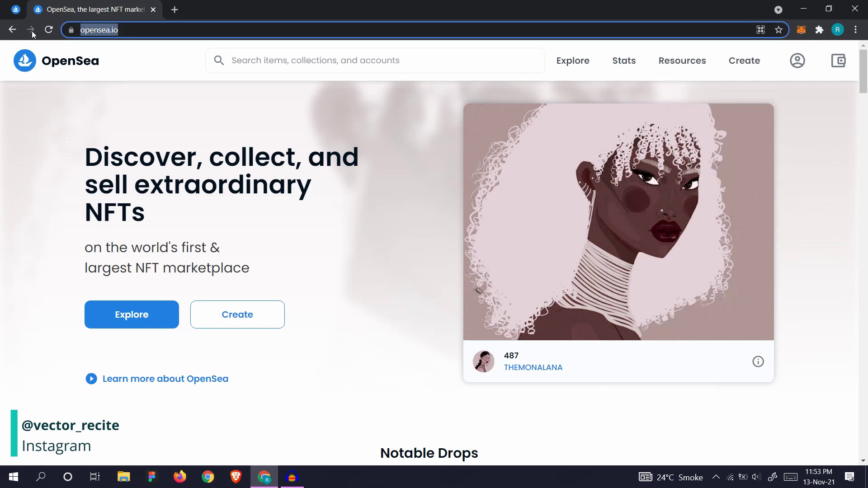
click(373, 147)
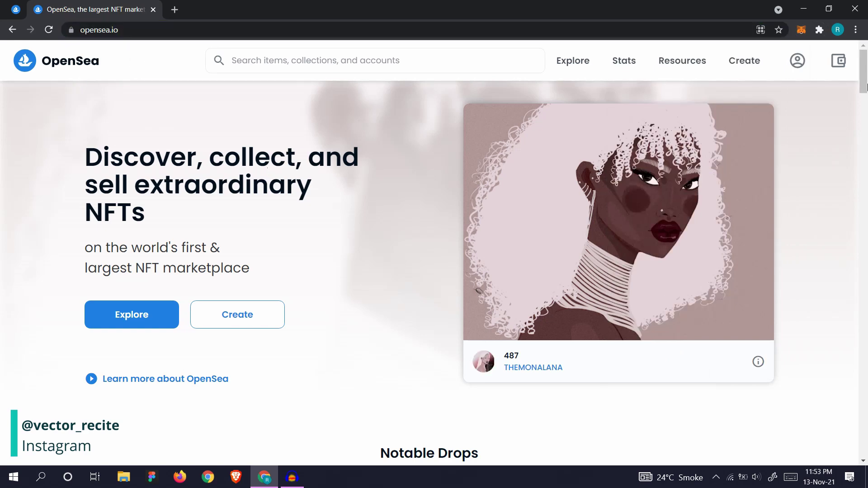
click(839, 62)
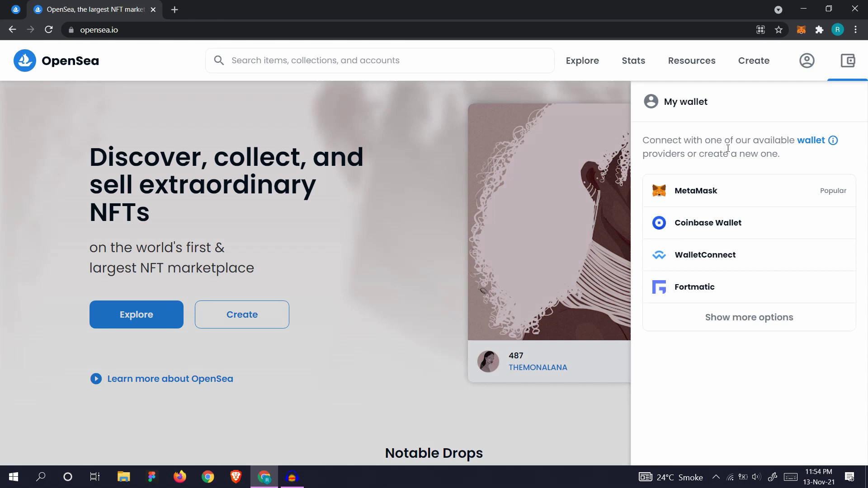
click(719, 190)
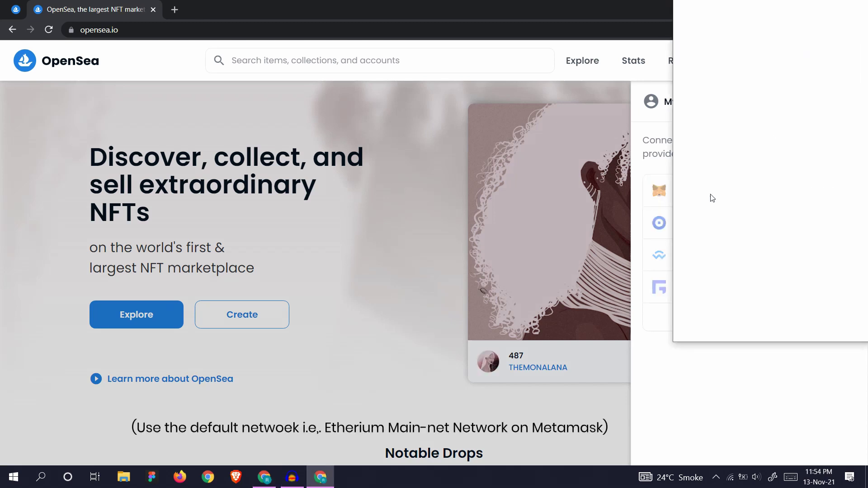
drag(771, 5, 453, 54)
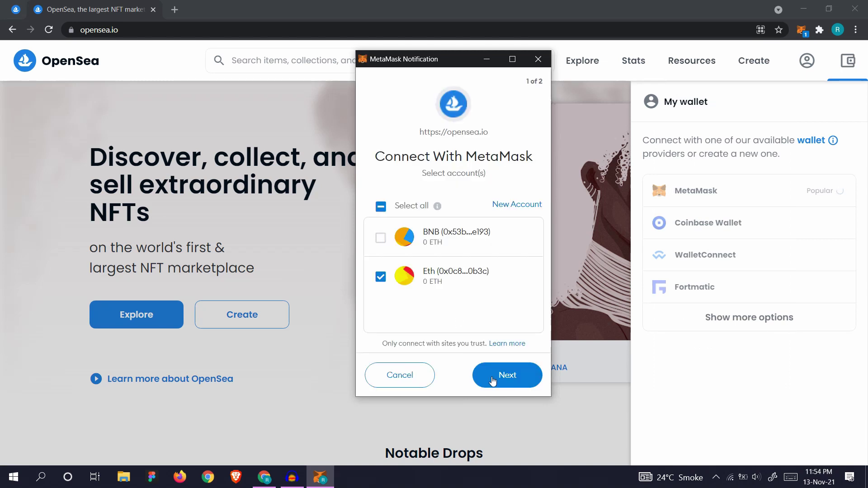
click(493, 381)
click(495, 384)
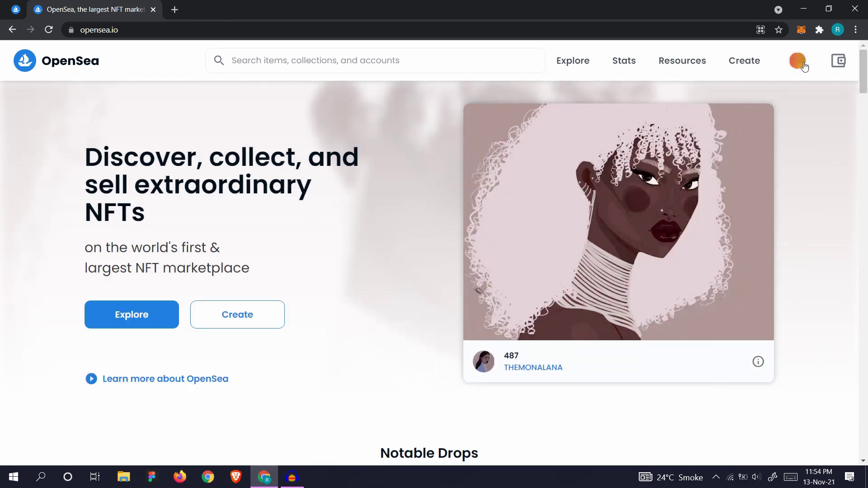
Step: Open the profile settings and sign the OpenSea sign-in request in MetaMask
click(748, 102)
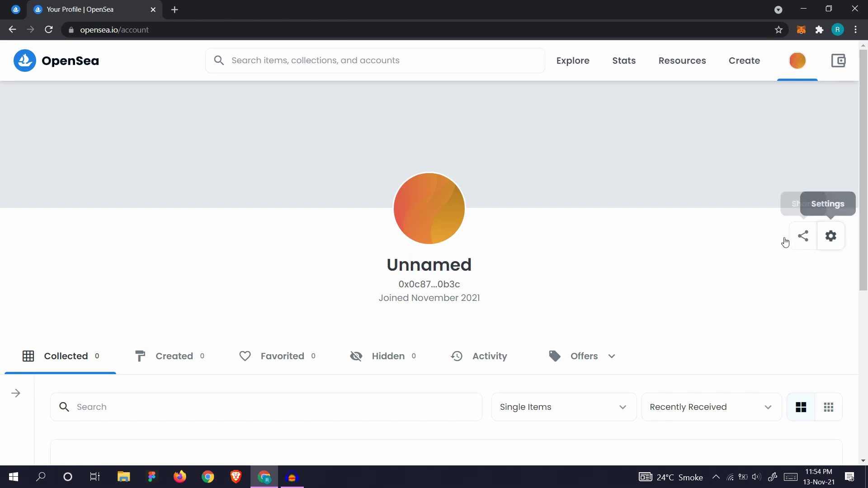
click(831, 236)
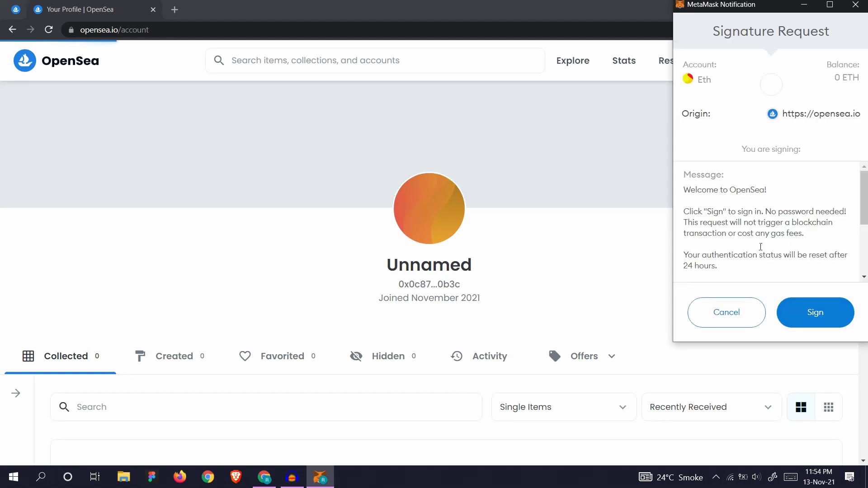
scroll(855, 190, down, 3)
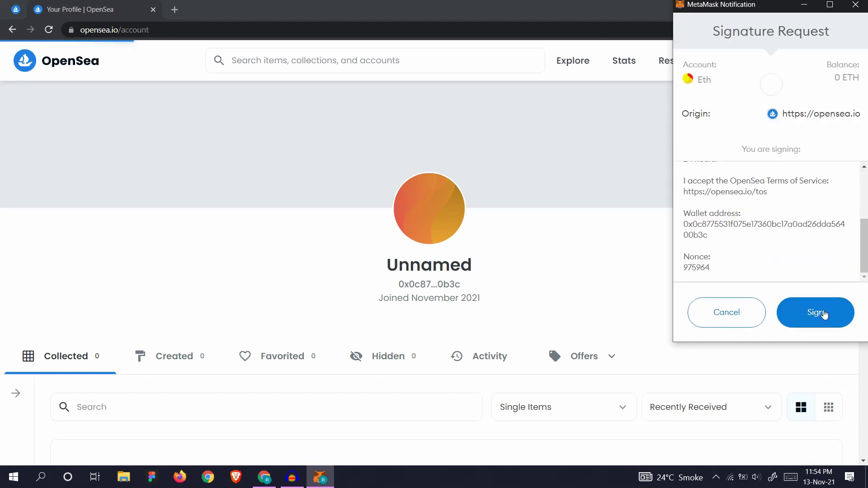
click(830, 307)
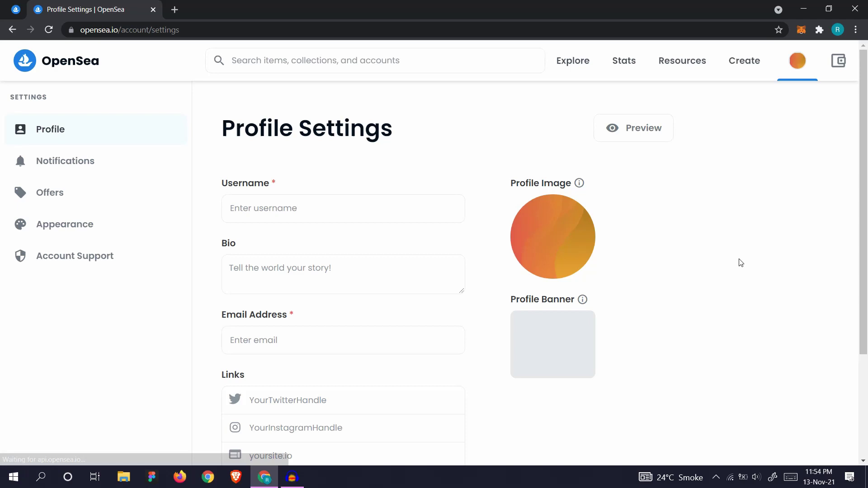
Step: Set the username to RetroSapiens and bio to 'Sapien Thoughts', then save the profile
click(273, 211)
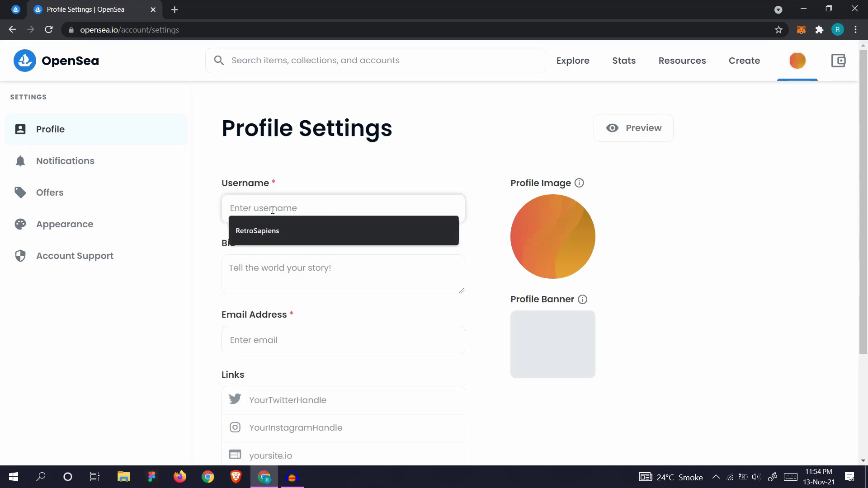
click(240, 232)
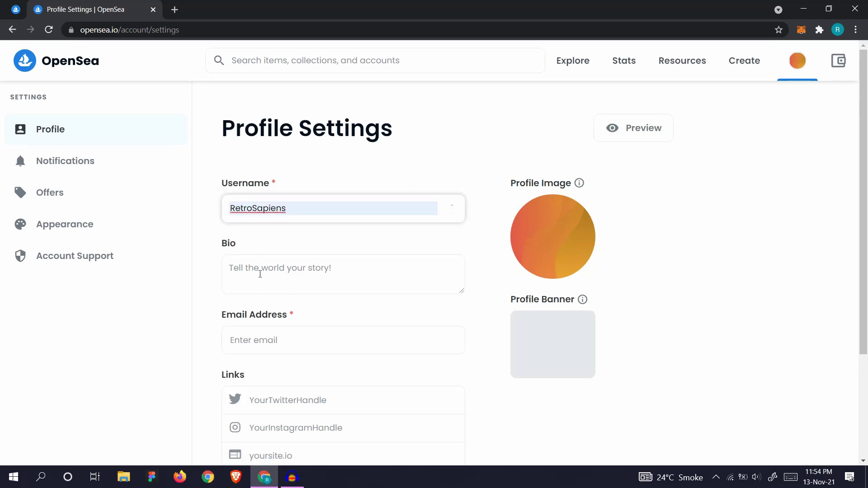
click(259, 273)
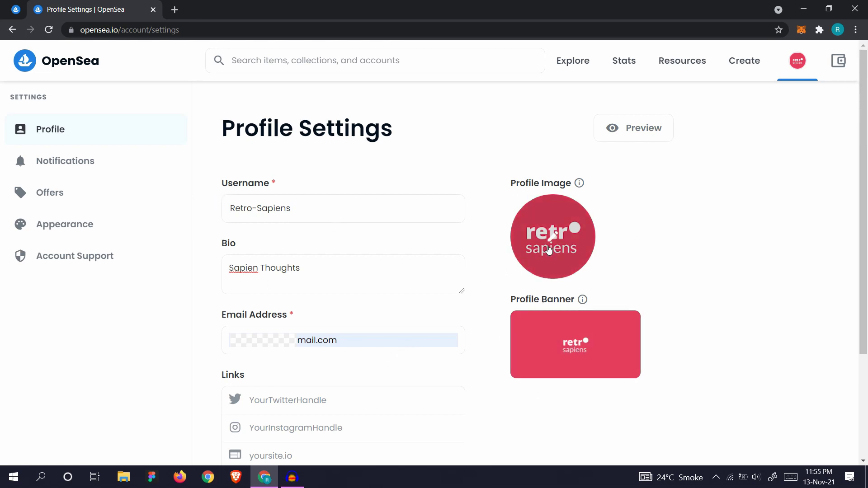
scroll(280, 456, down, 3)
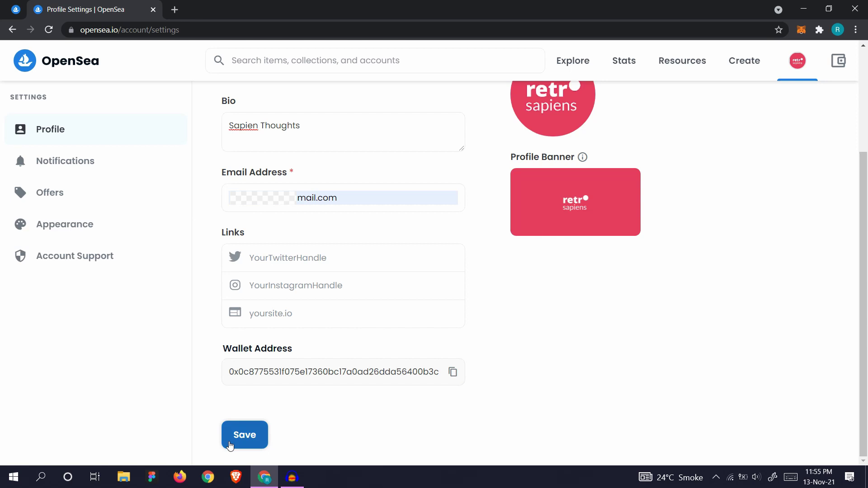
click(234, 433)
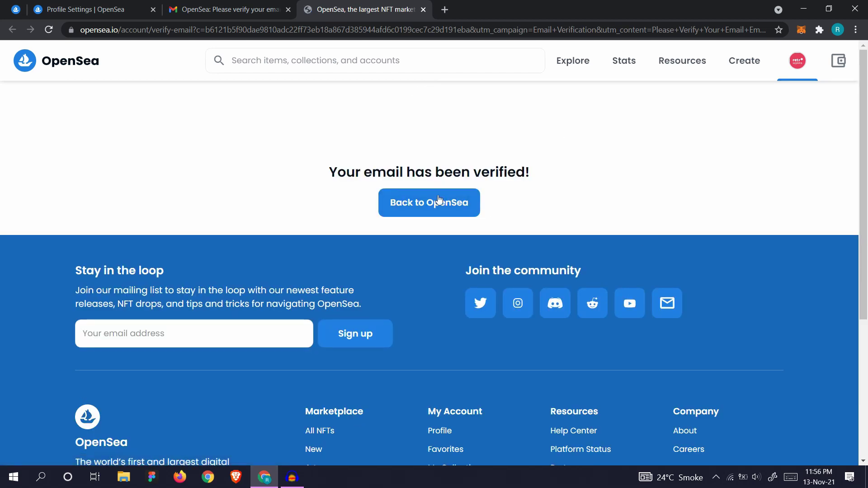
Step: Go back to OpenSea after verifying the e-mail and open the account profile page
click(439, 200)
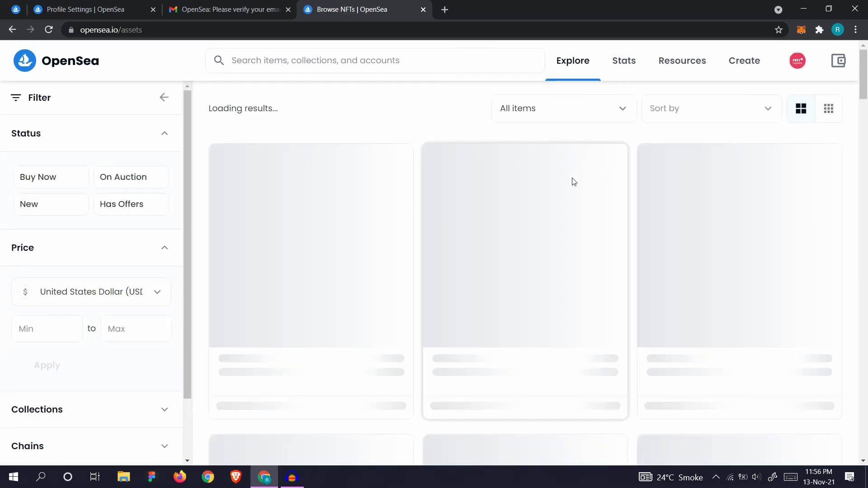
mouse_move(797, 63)
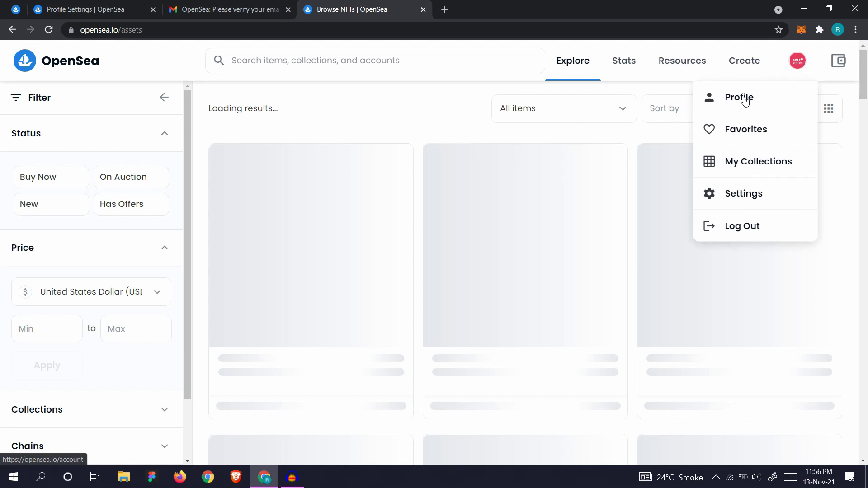
click(762, 101)
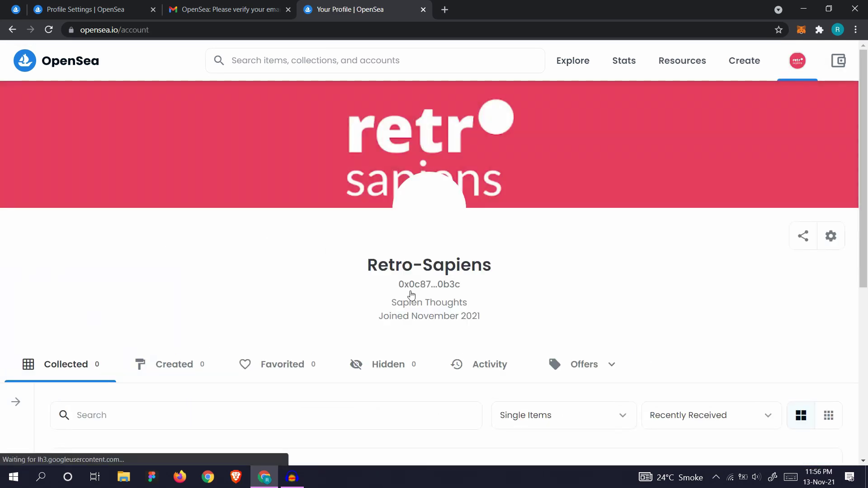
Step: Look over the empty profile and the Create new-item page
scroll(513, 314, down, 3)
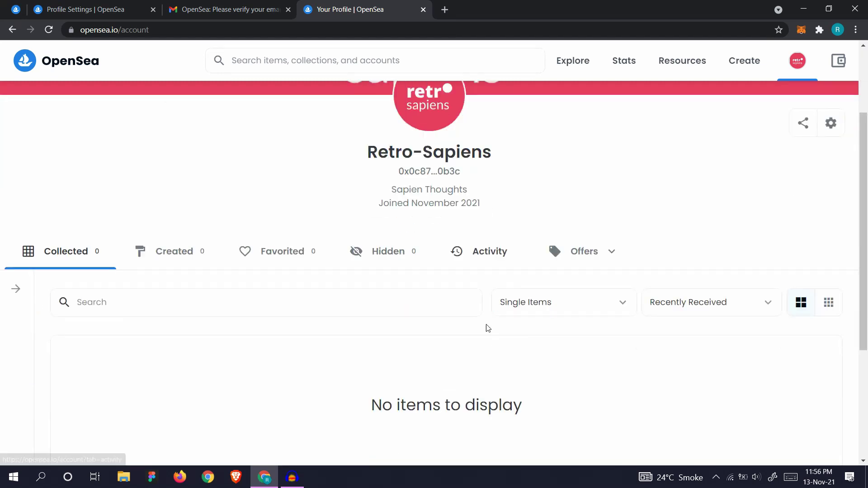
scroll(487, 326, up, 3)
scroll(549, 252, down, 5)
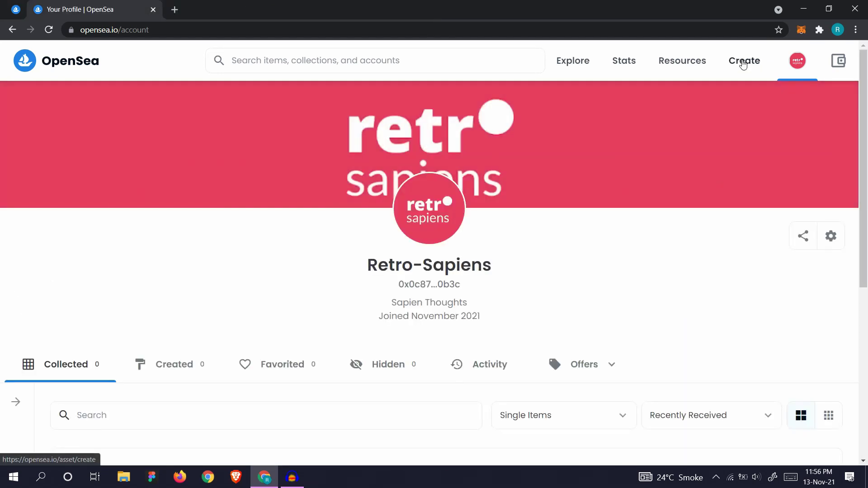
click(743, 65)
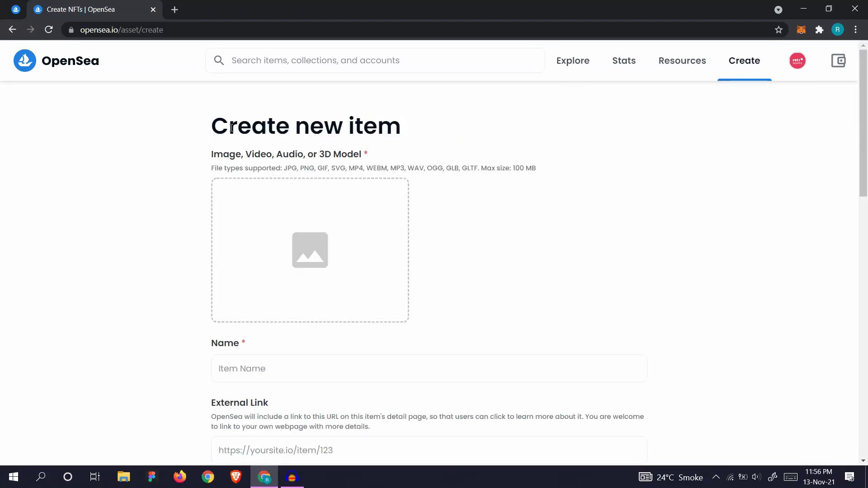
scroll(368, 298, down, 13)
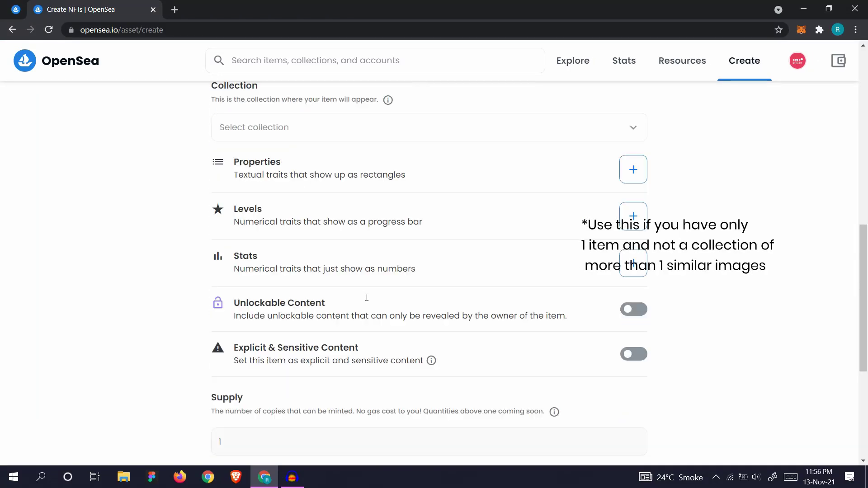
scroll(366, 298, down, 3)
scroll(367, 298, up, 16)
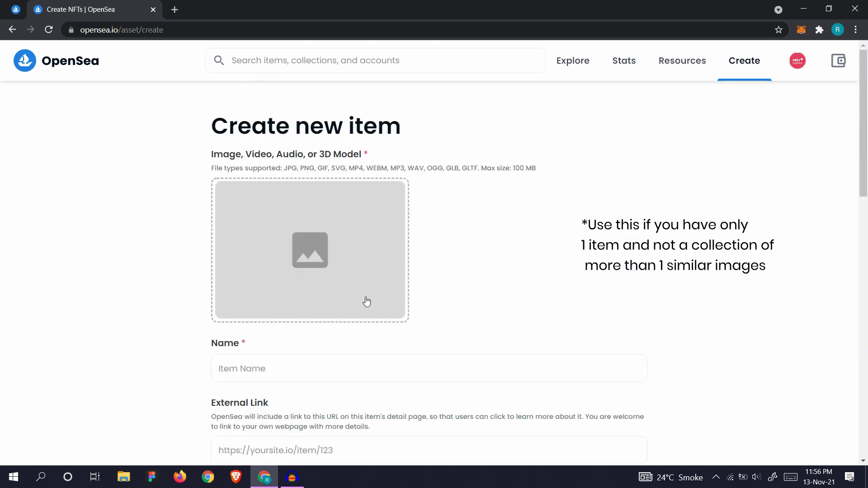
Step: Return to the profile showing 0 collected items and bring up the avatar menu
click(786, 86)
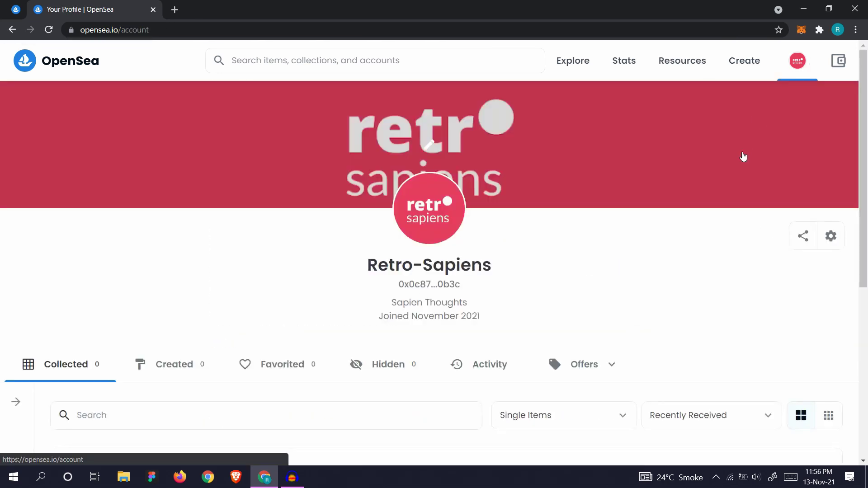
scroll(452, 271, down, 8)
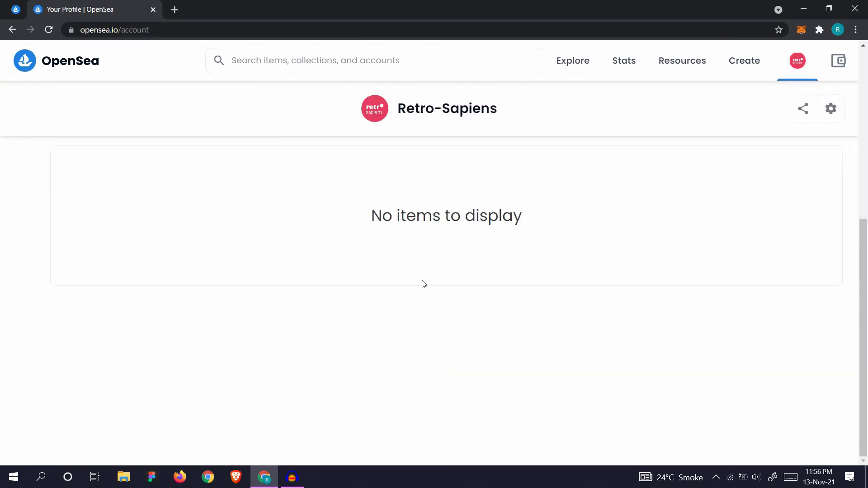
scroll(420, 278, up, 8)
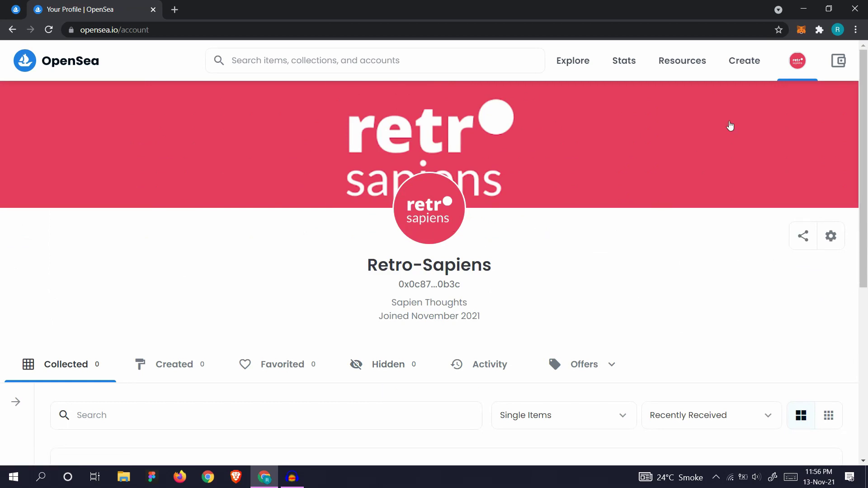
mouse_move(798, 61)
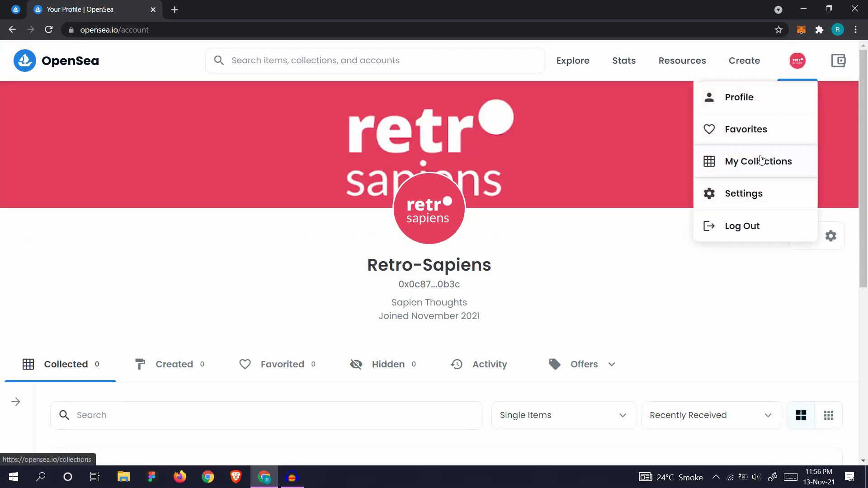
Step: Start a new collection from My Collections and name it 'Sapien Thoughts'
click(761, 160)
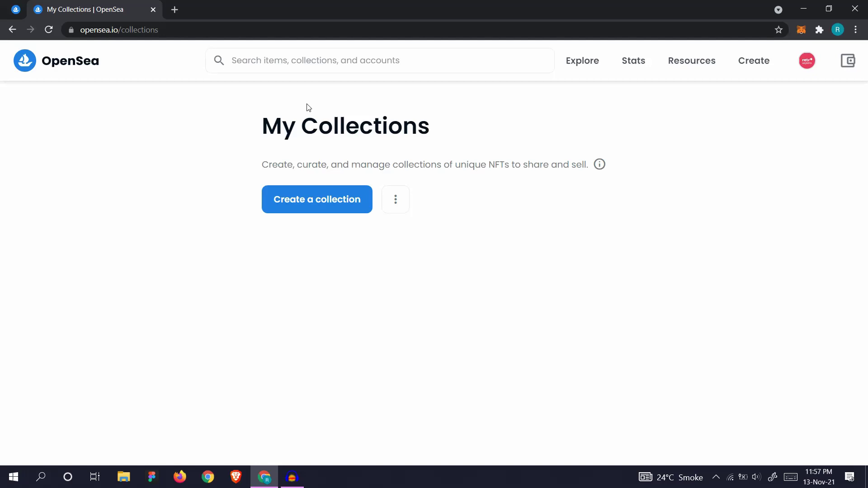
click(327, 202)
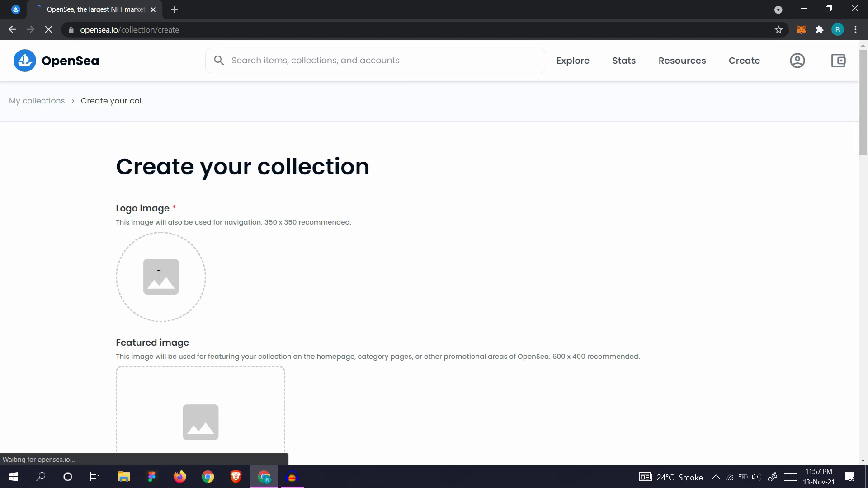
scroll(164, 216, down, 1)
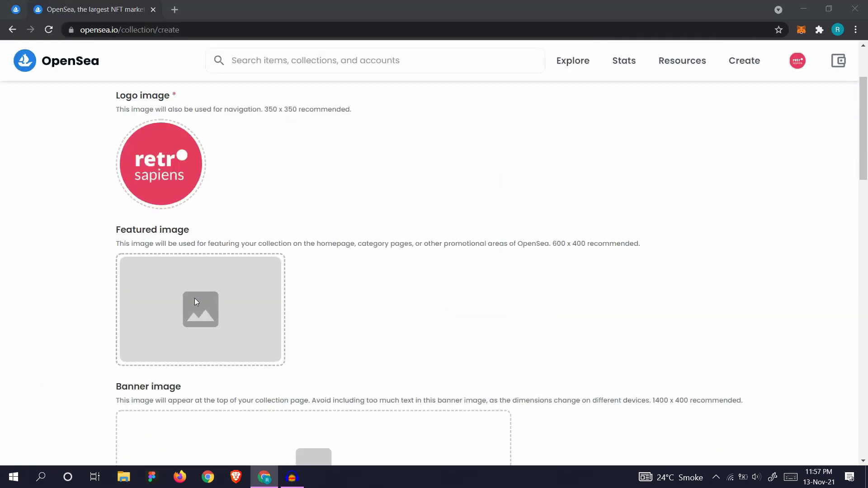
click(387, 294)
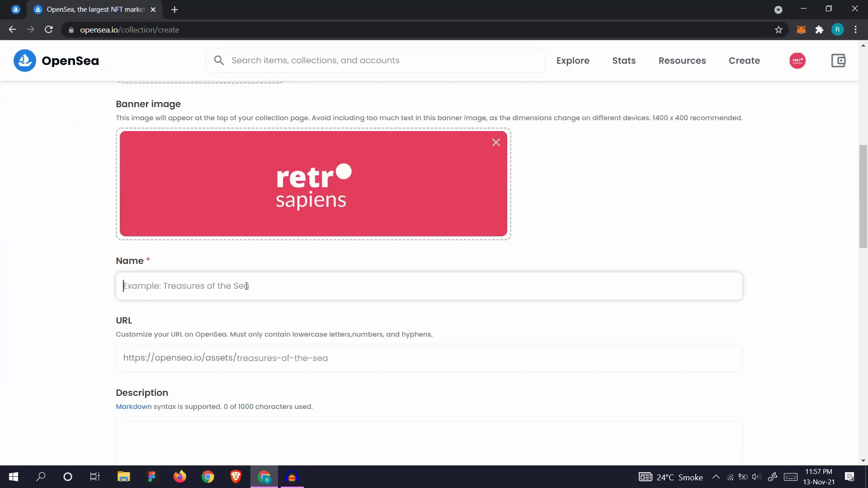
text(Sapien Thoughts)
Step: Set the collection URL slug to sapien-thoughts
click(400, 376)
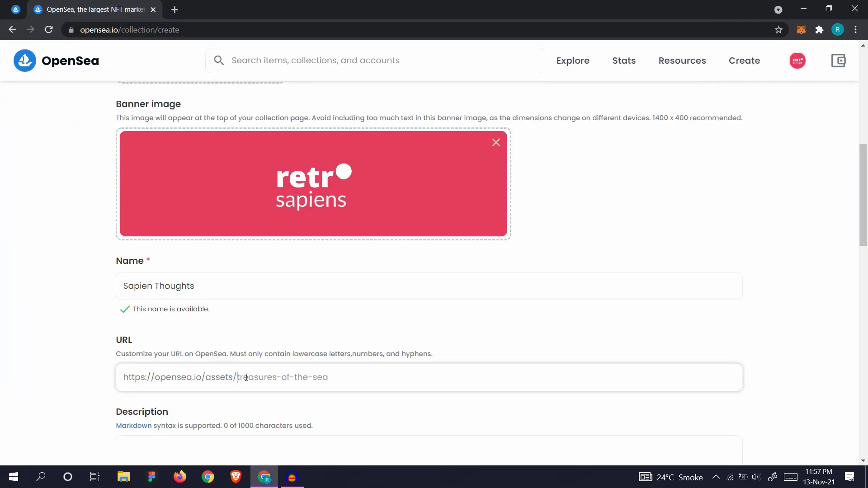
text(Sapien Thoughts)
key(ctrl+a)
text(sapien-thoughts)
scroll(235, 321, down, 2)
scroll(235, 321, down, 2)
Step: Write the description beginning ''Sapien Thoughts' is a collection of thoughts created into images...'
click(221, 250)
text(Sapien Thoughts)
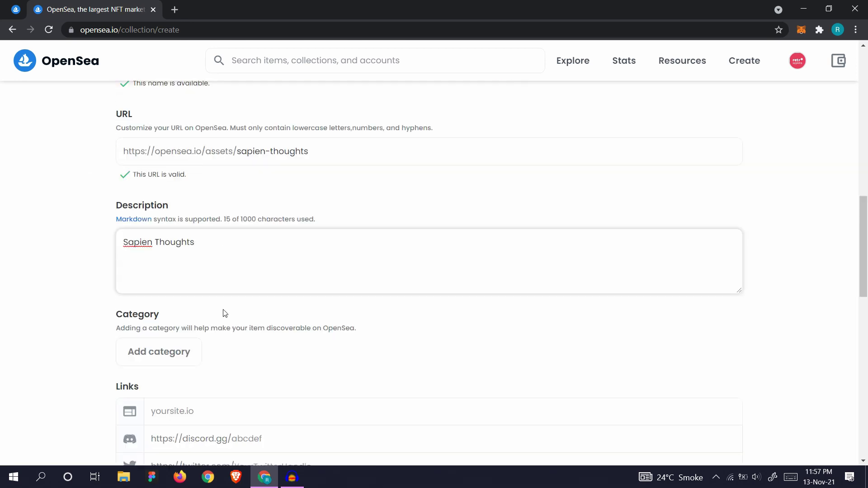
text(' is a collection of thoughts created into images in a minimalistic style.)
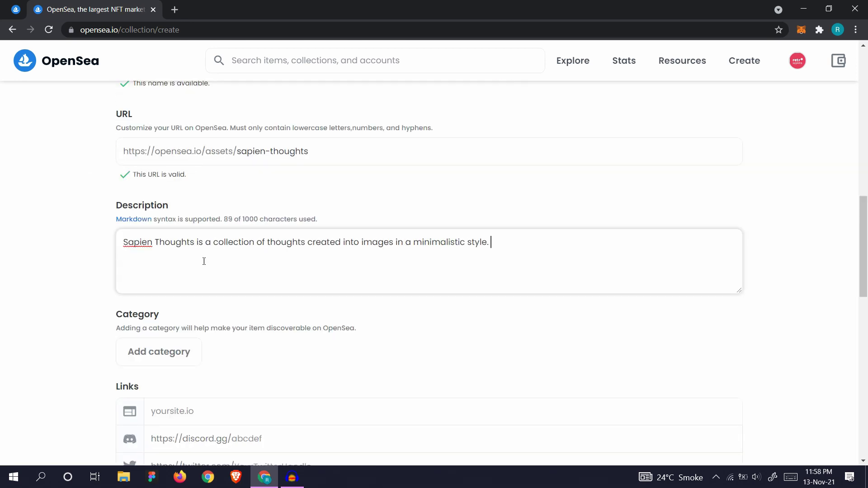
click(196, 242)
text(')
key(Home)
text(')
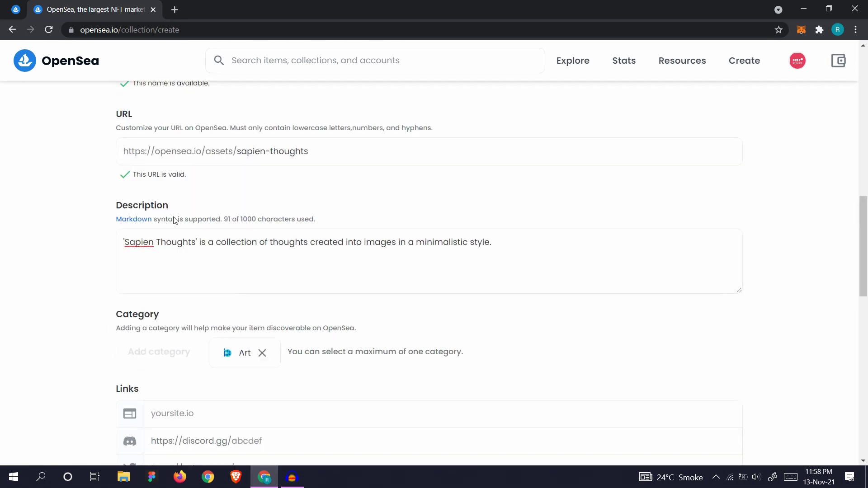
Step: Review the sapien-thoughts URL and leave the website link empty
scroll(173, 220, down, 10)
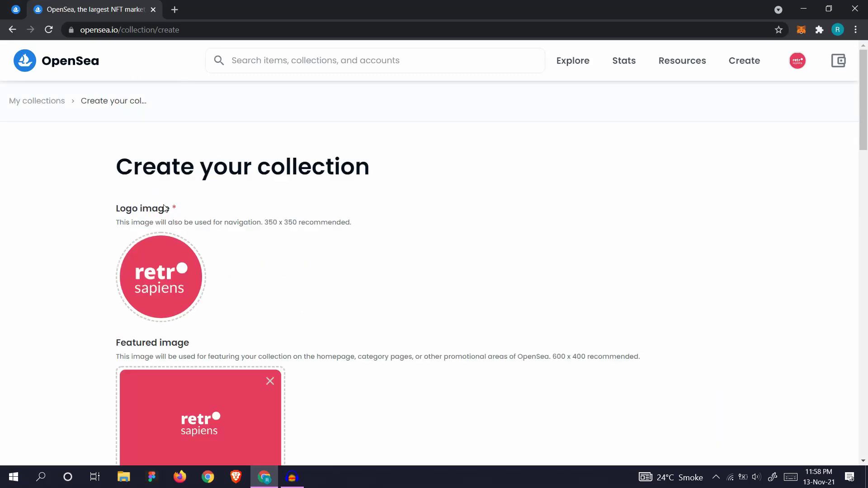
scroll(179, 248, down, 4)
scroll(258, 201, down, 4)
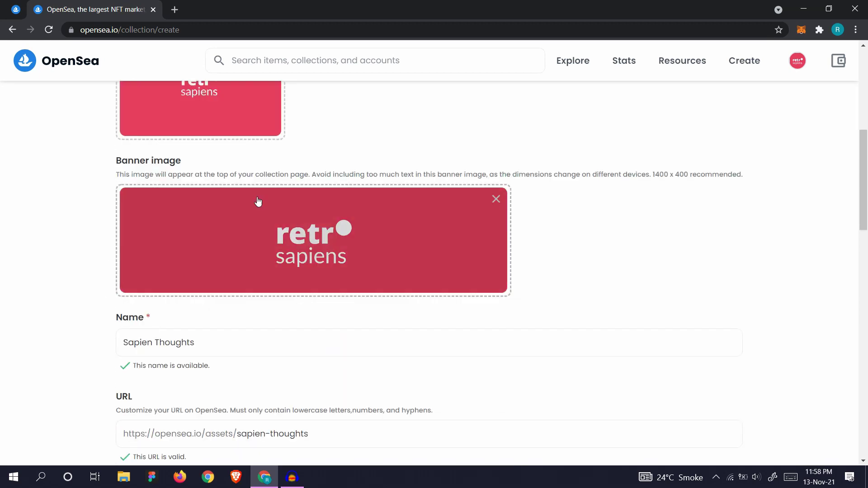
scroll(258, 202, down, 4)
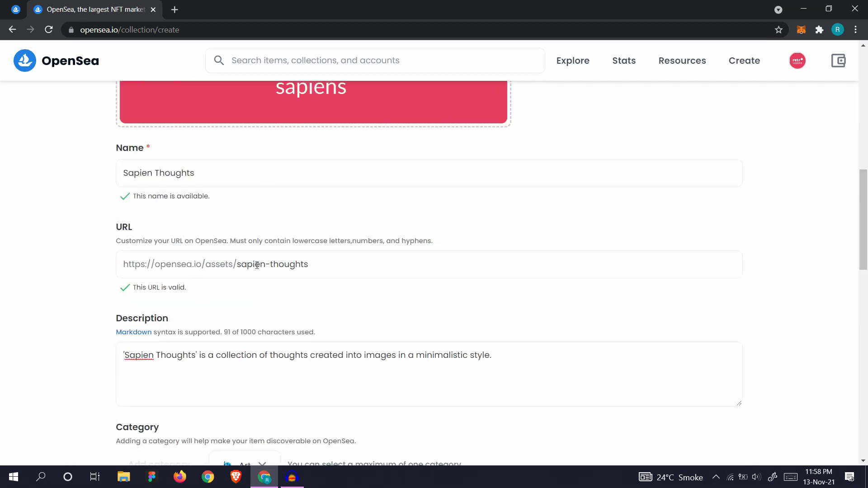
drag(236, 266, 337, 295)
click(339, 296)
scroll(138, 318, down, 1)
scroll(214, 285, down, 2)
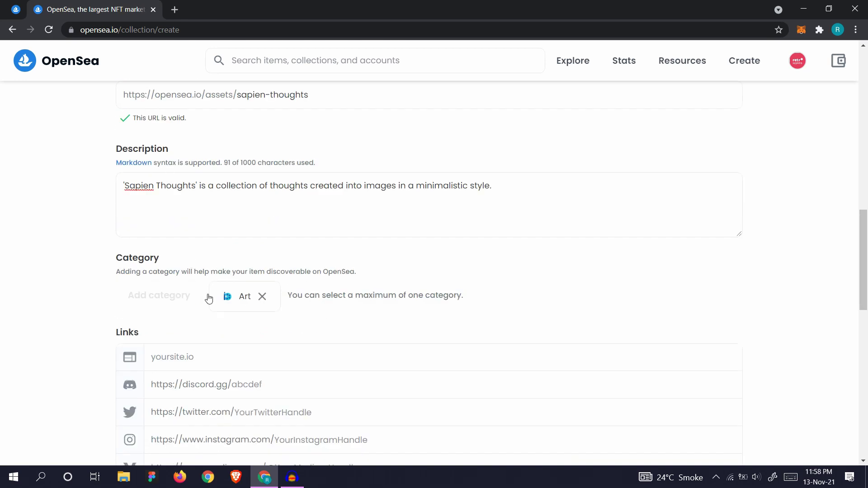
scroll(174, 295, down, 2)
click(155, 234)
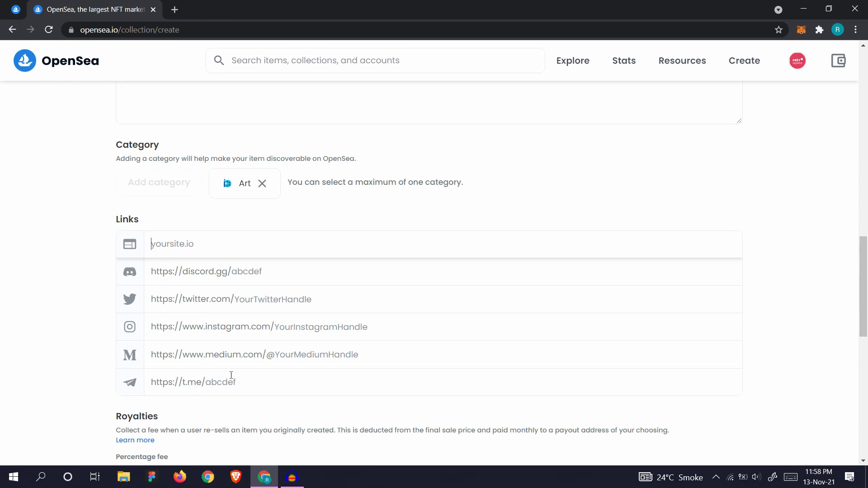
scroll(145, 335, down, 2)
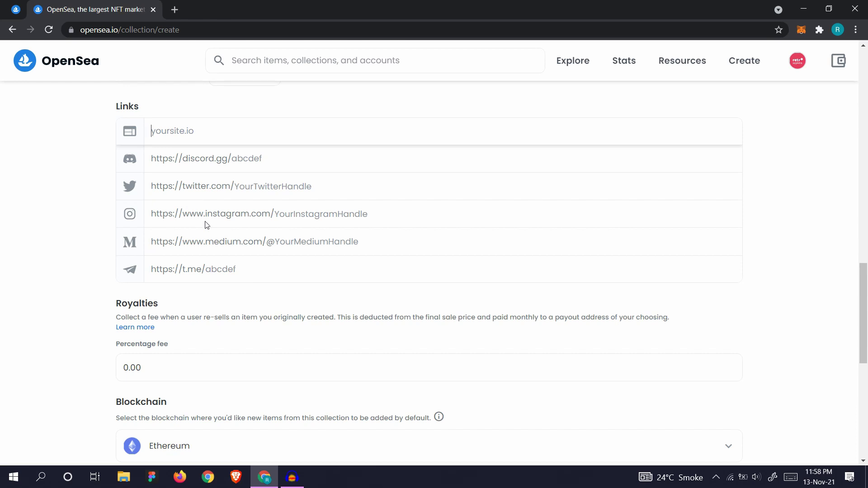
click(178, 282)
scroll(179, 281, down, 1)
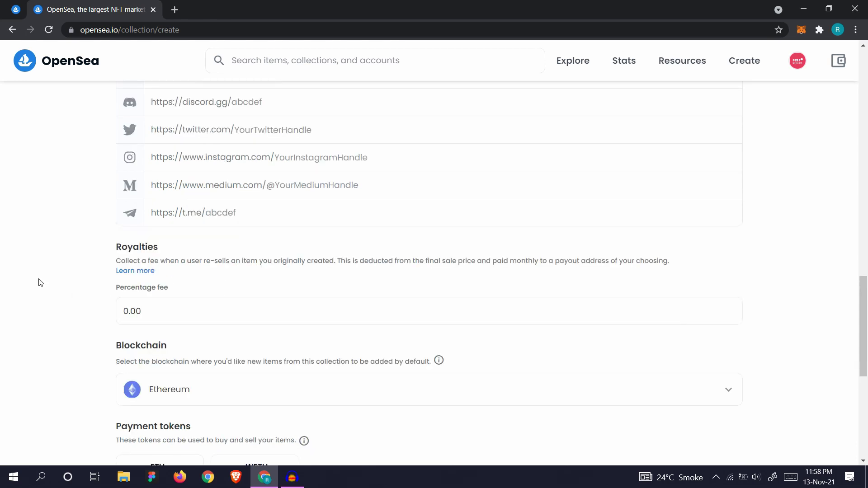
Step: Set the royalty percentage fee to 5%, correcting values above the 10% limit
click(150, 310)
key(ctrl+a)
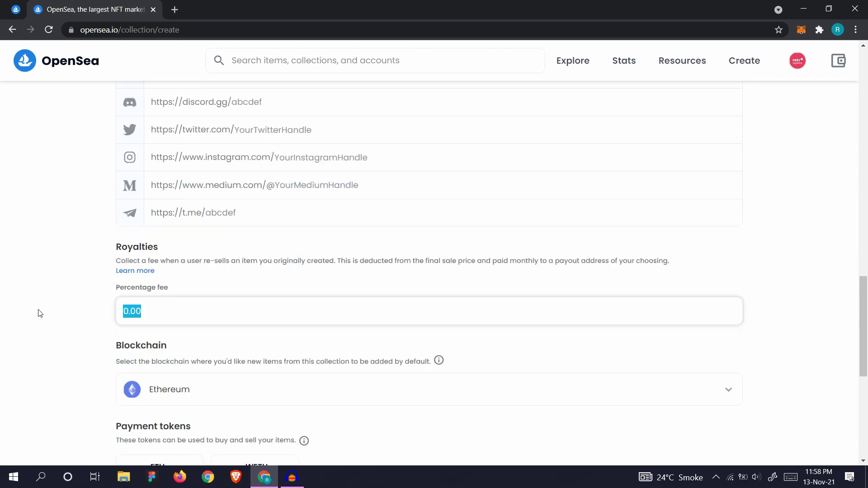
text(15)
key(BackSpace)
key(BackSpace)
text(125)
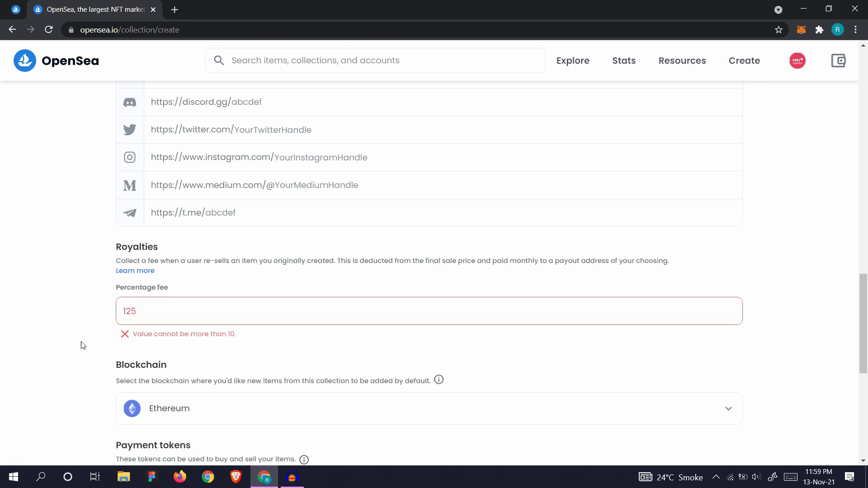
drag(236, 335, 101, 324)
click(166, 307)
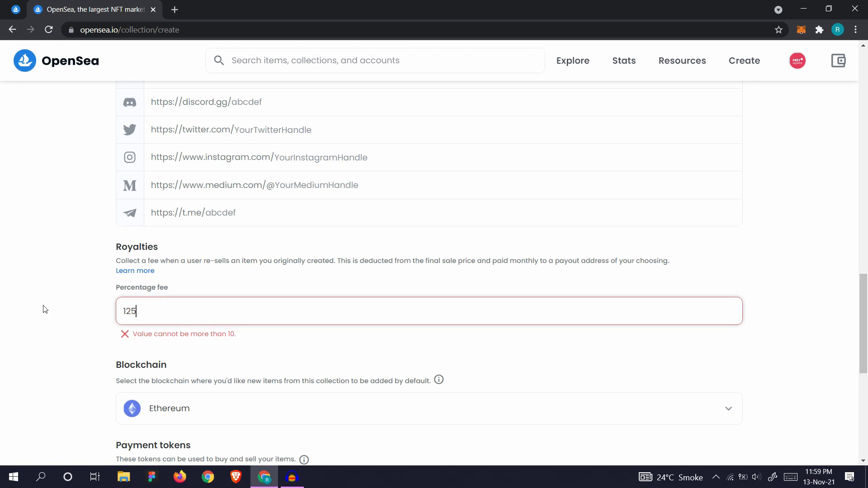
key(ctrl+a)
text(5)
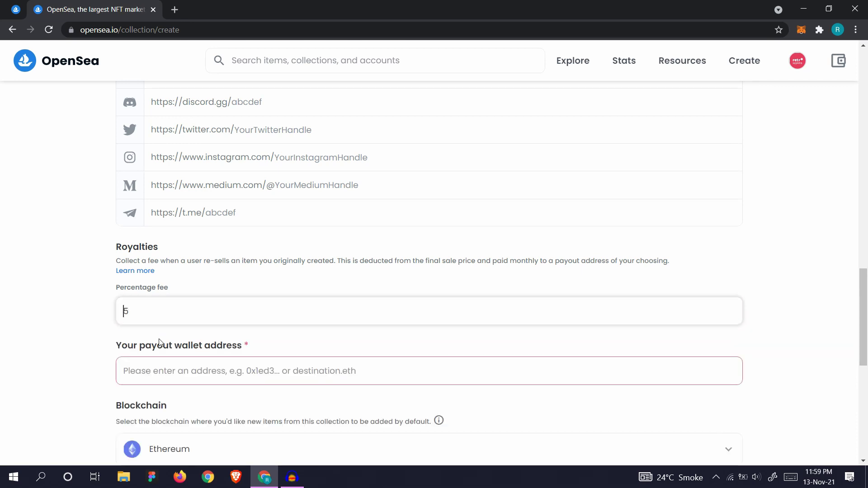
scroll(214, 350, down, 3)
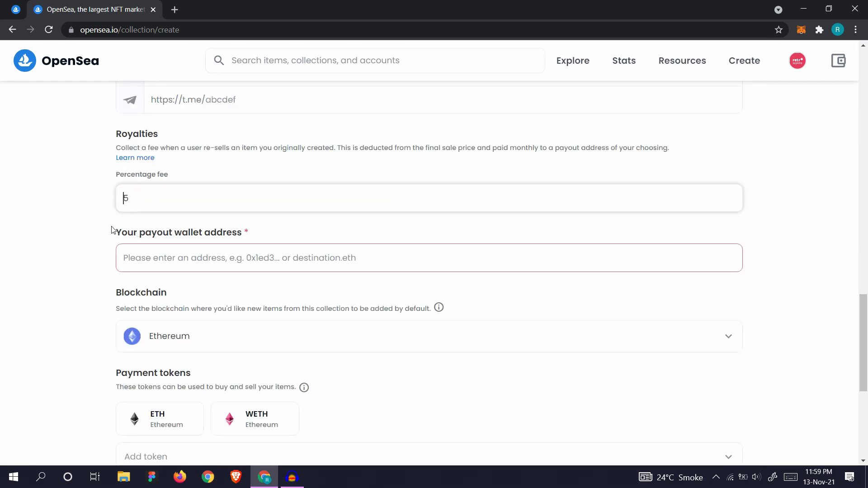
Step: Paste the connected MetaMask account address as the payout wallet address
drag(112, 230, 243, 240)
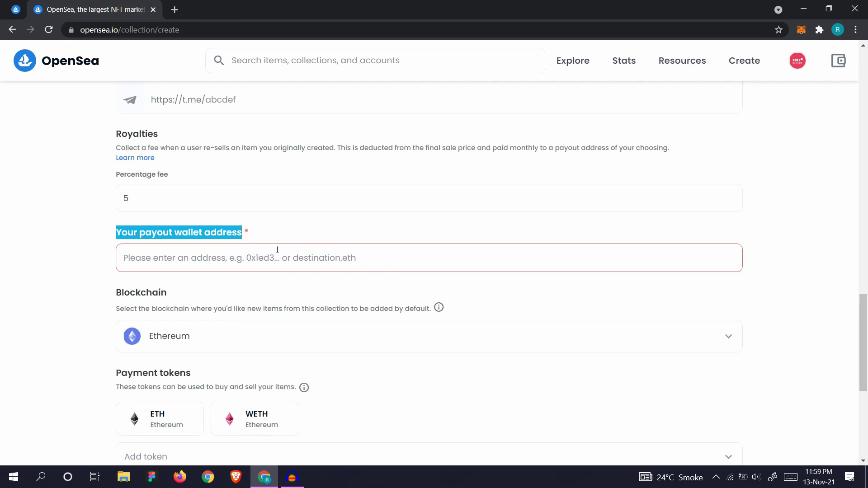
click(279, 231)
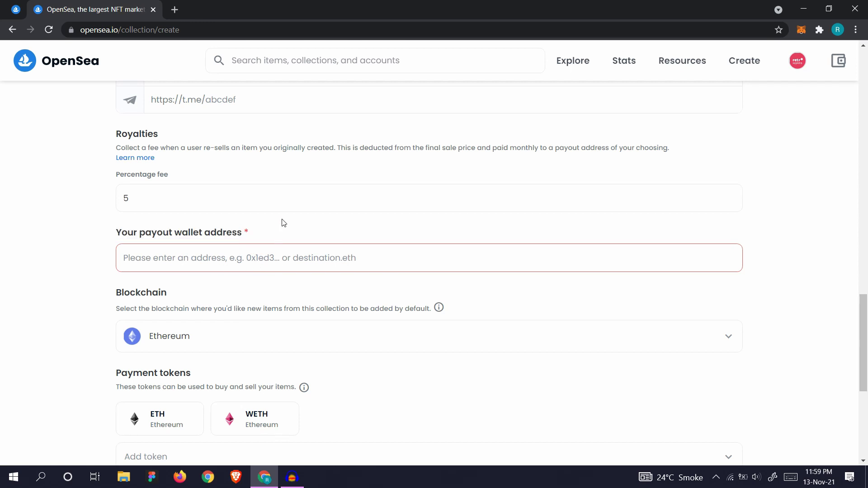
click(141, 258)
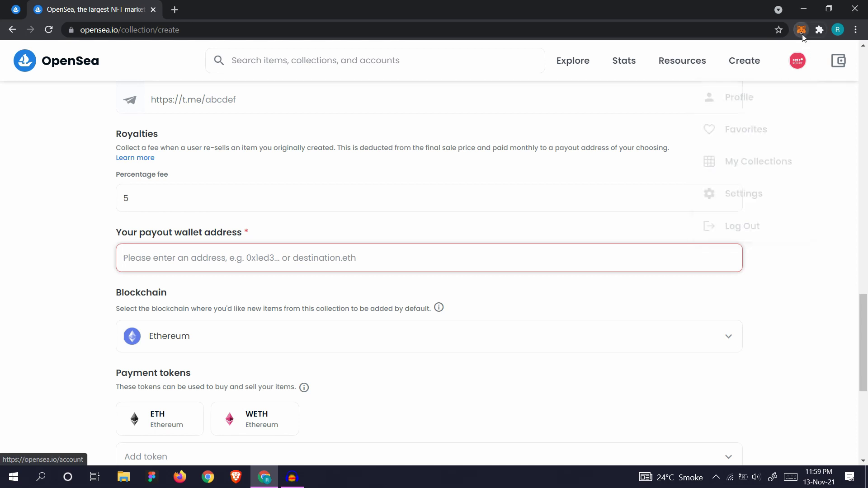
click(802, 30)
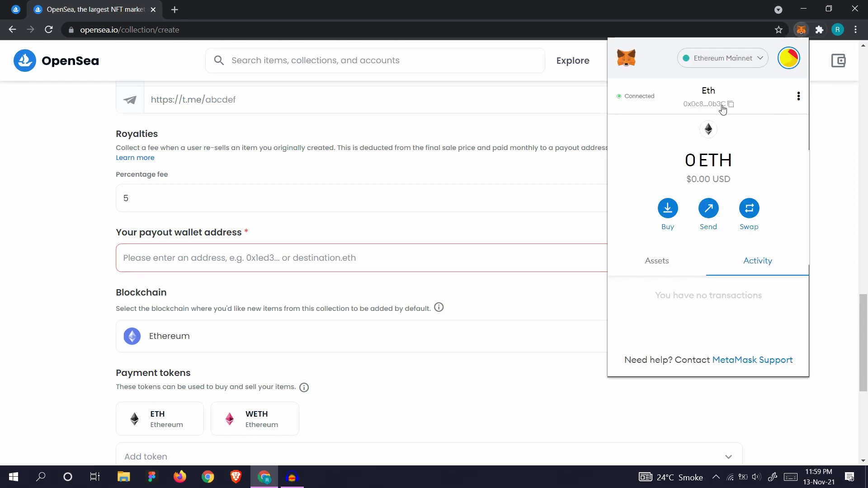
click(709, 94)
click(301, 217)
click(143, 260)
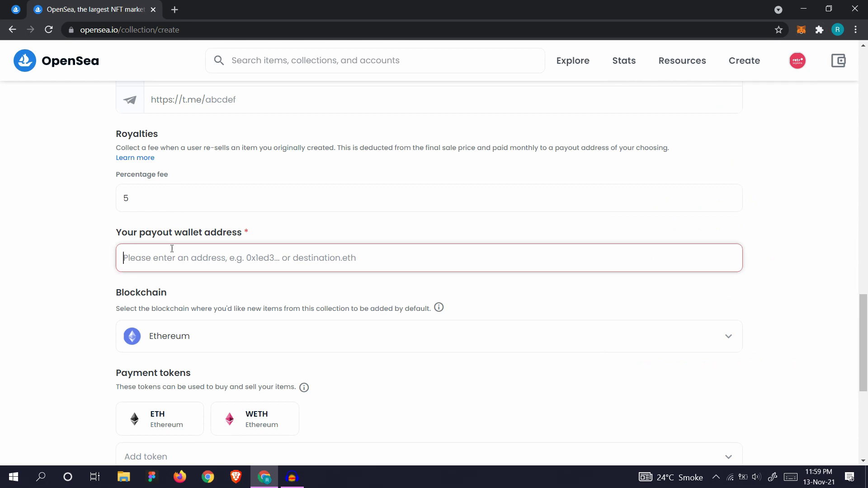
key(ctrl+v)
key(Tab)
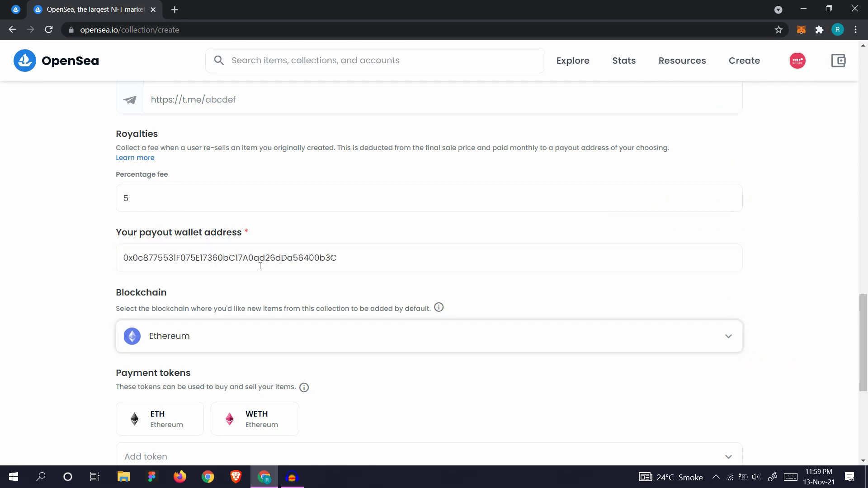
scroll(172, 329, down, 3)
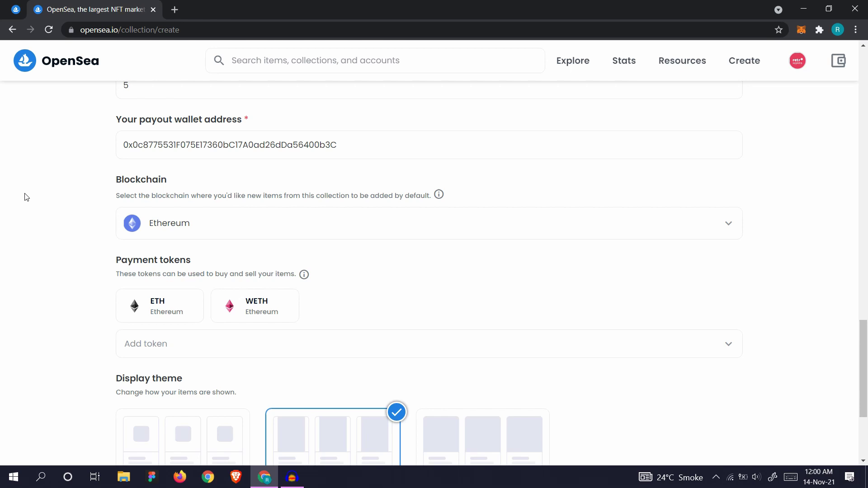
Step: Choose the Polygon blockchain, keeping ETH as the only payment token
drag(117, 195, 441, 197)
click(480, 186)
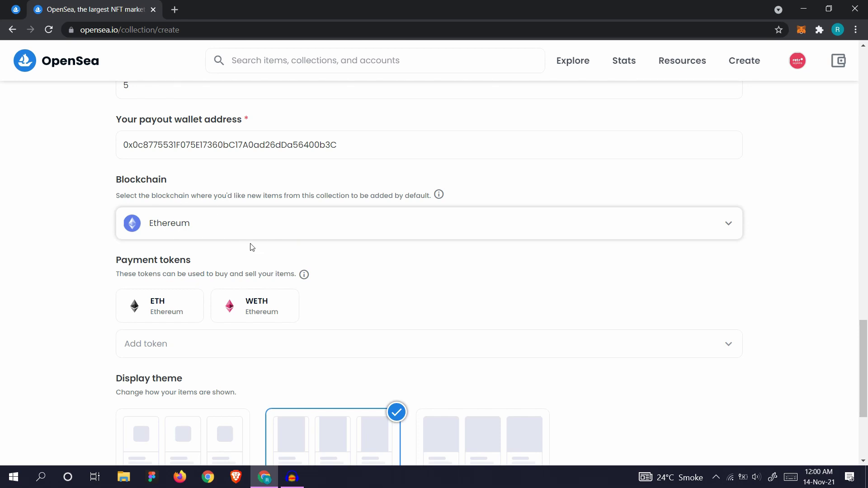
click(187, 220)
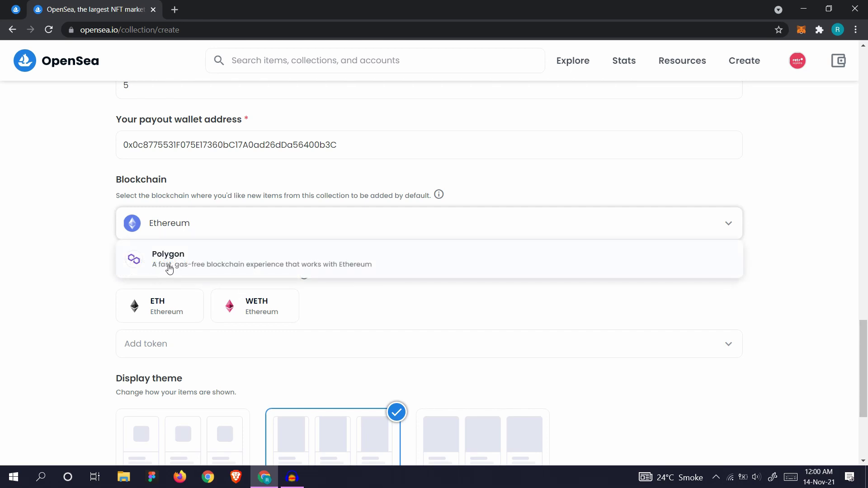
click(253, 264)
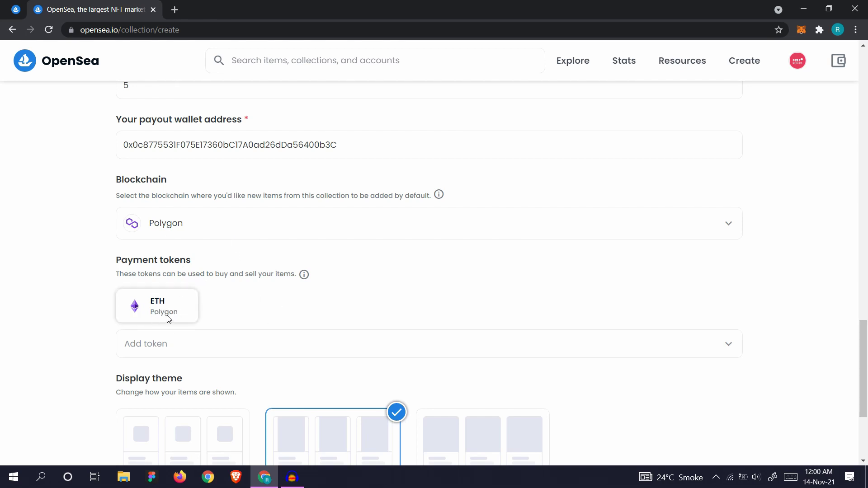
scroll(243, 298, down, 2)
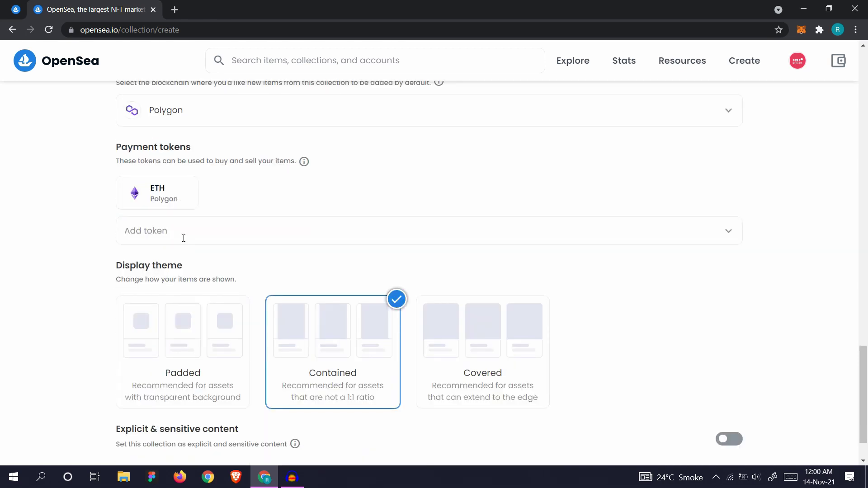
click(184, 222)
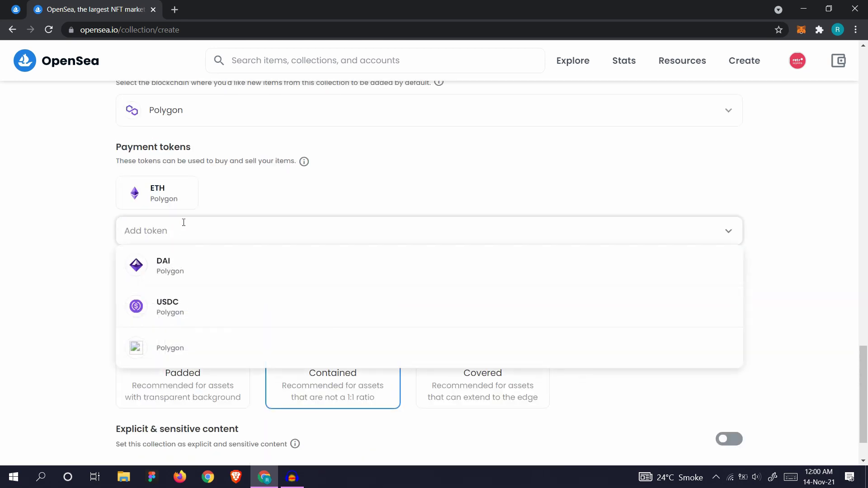
scroll(182, 271, down, 1)
scroll(208, 289, up, 3)
scroll(203, 290, down, 1)
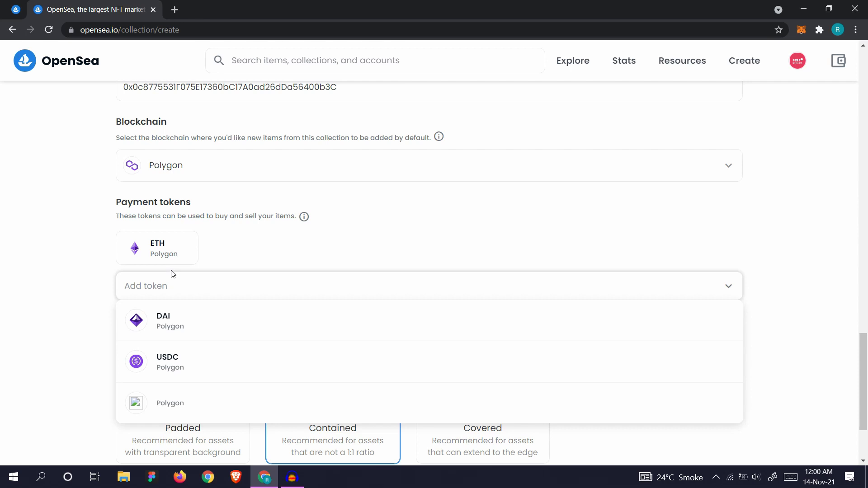
click(64, 290)
Step: Select the Covered display theme and review the form
scroll(271, 271, down, 2)
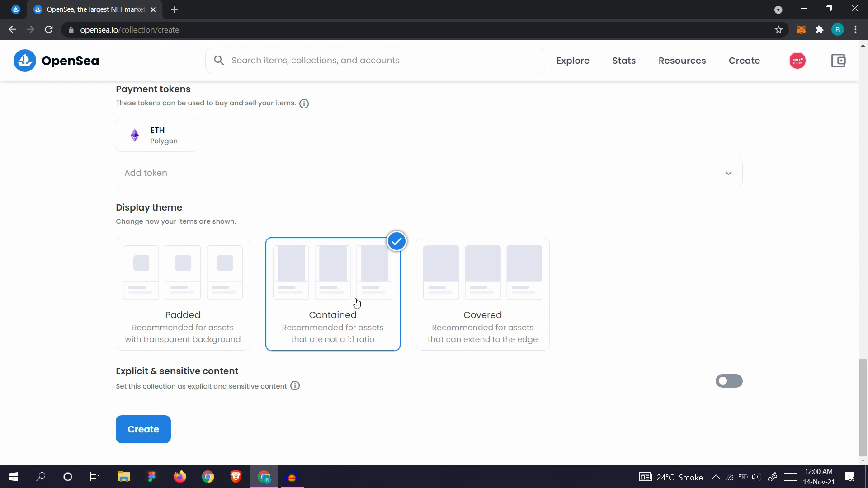
click(500, 287)
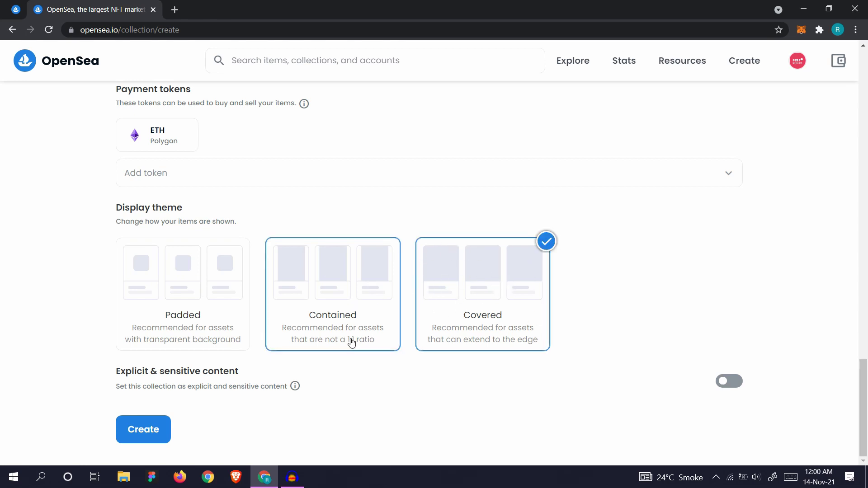
mouse_move(303, 387)
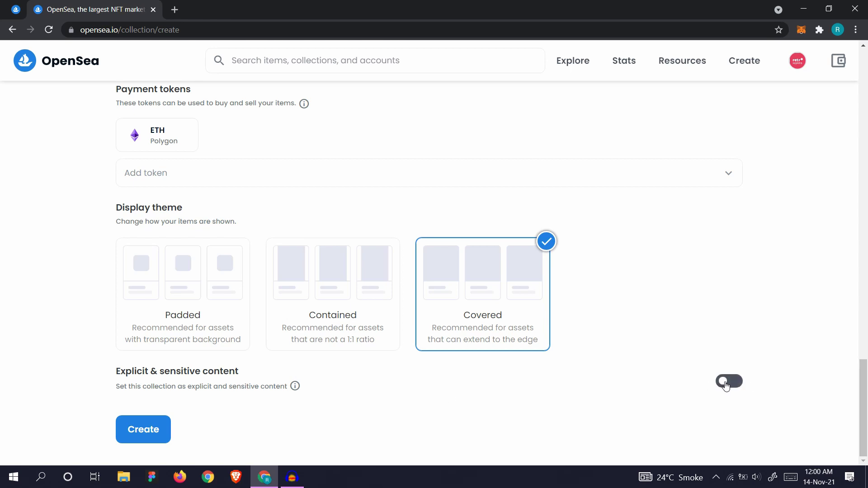
scroll(428, 335, up, 5)
scroll(425, 331, up, 12)
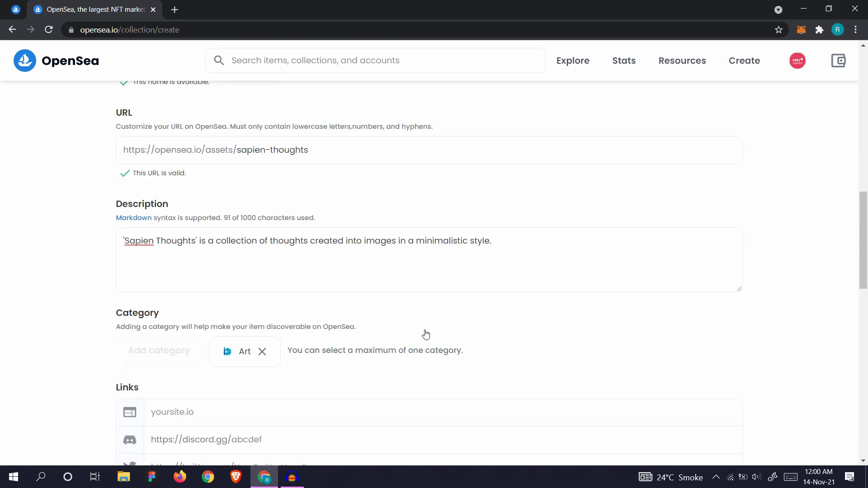
scroll(426, 334, down, 15)
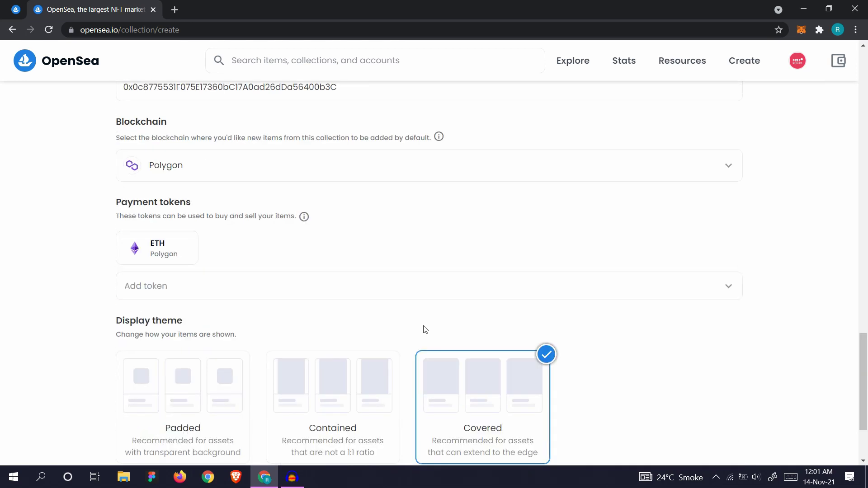
Step: Submit the form and look over the new Sapien Thoughts page with 0 items
click(142, 416)
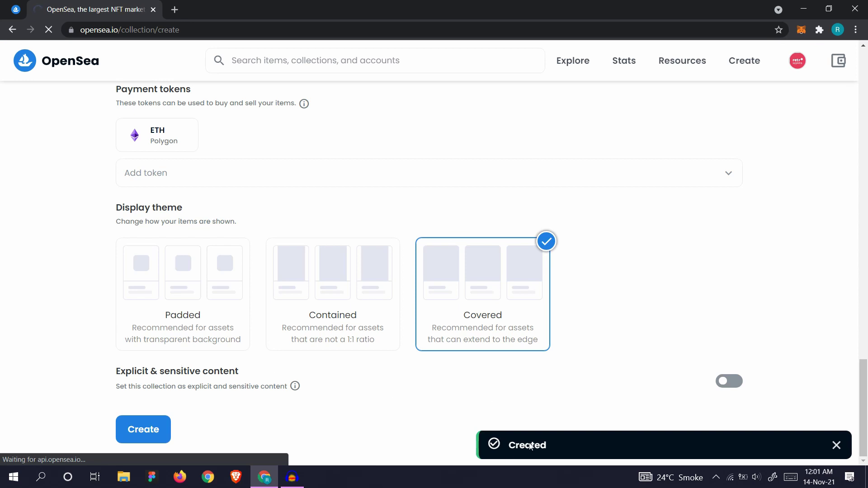
scroll(538, 181, up, 15)
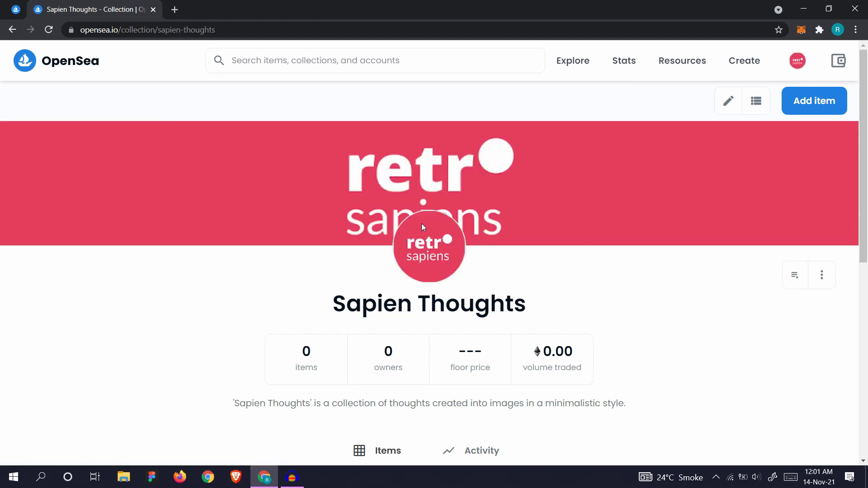
scroll(423, 226, down, 3)
scroll(553, 302, down, 1)
scroll(325, 278, down, 2)
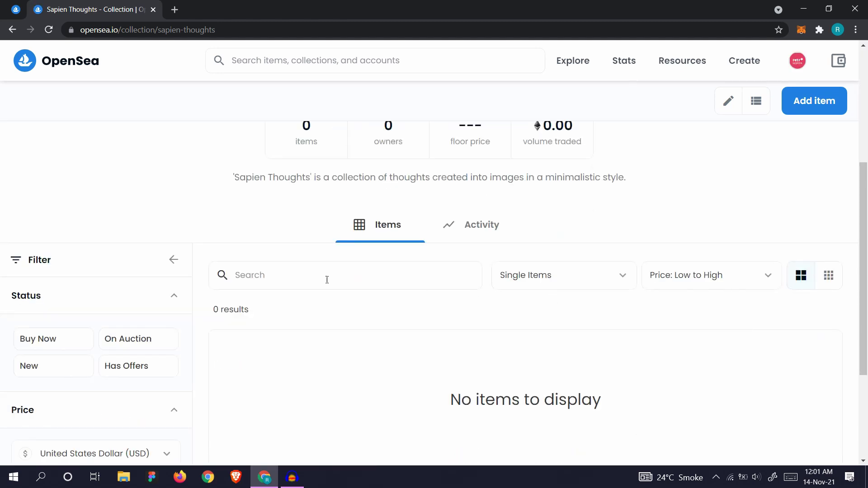
scroll(324, 286, up, 4)
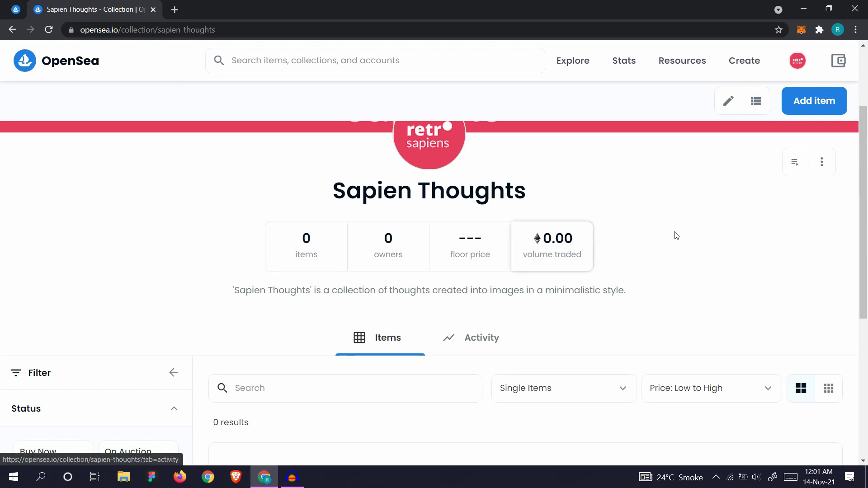
scroll(696, 202, up, 2)
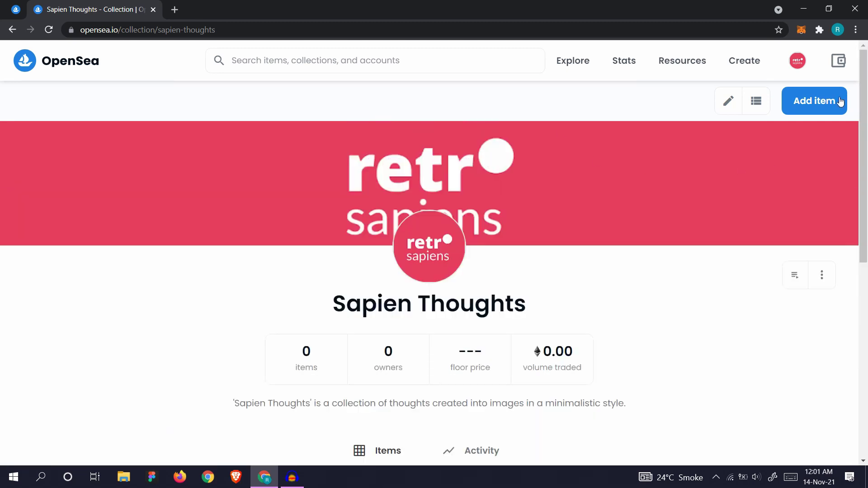
Step: Add a new item with happiness.png as its image, named 'Happiness = f(gratitude)'
click(822, 104)
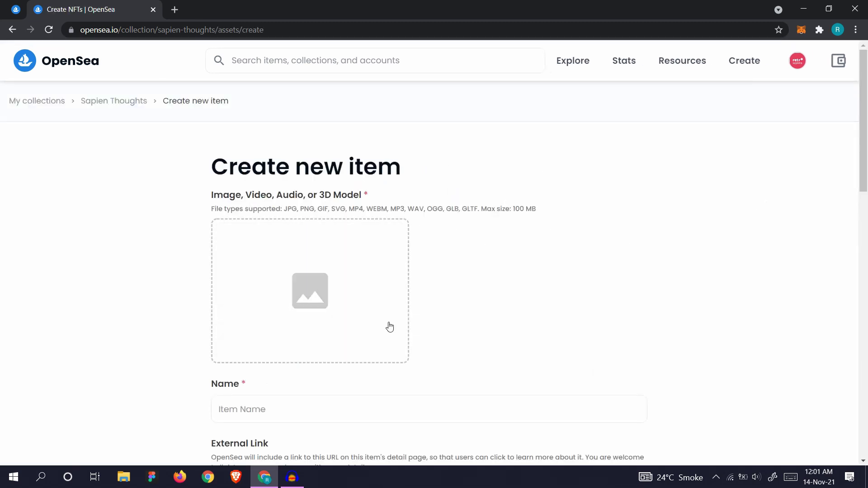
click(291, 274)
double_click(226, 100)
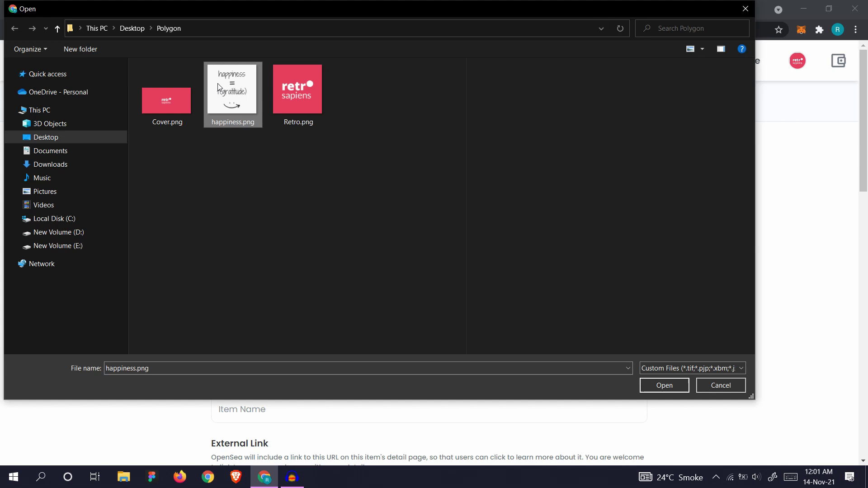
scroll(469, 275, down, 1)
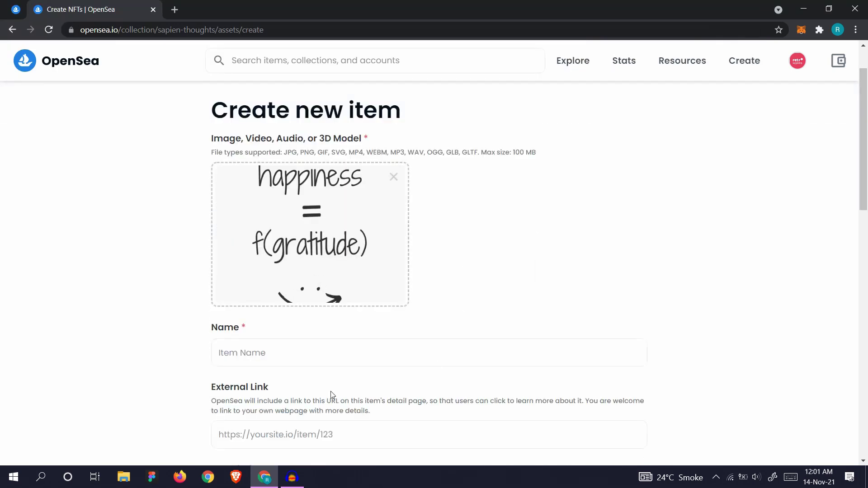
click(267, 358)
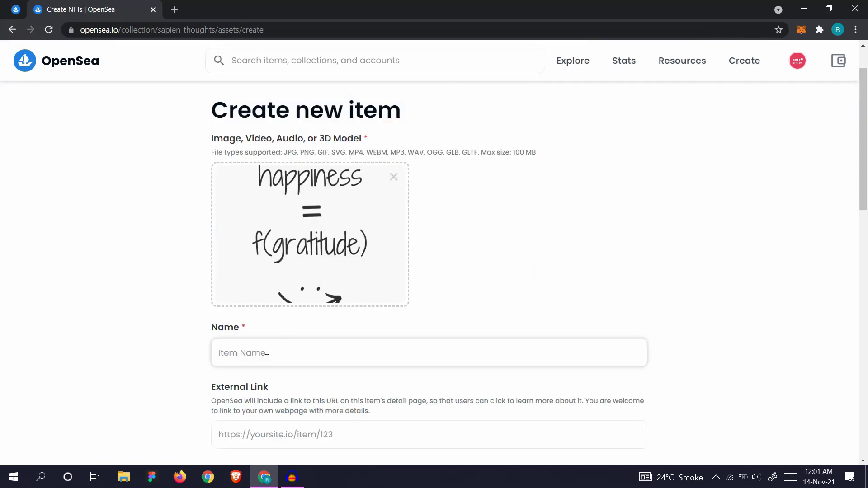
text(Happines)
text(s )
text(= f())
text(grat)
text(itude)
click(138, 273)
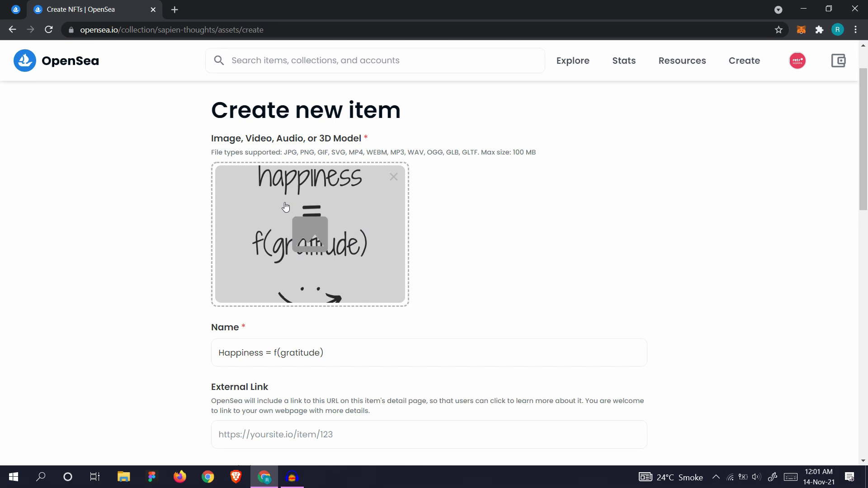
scroll(271, 258, down, 2)
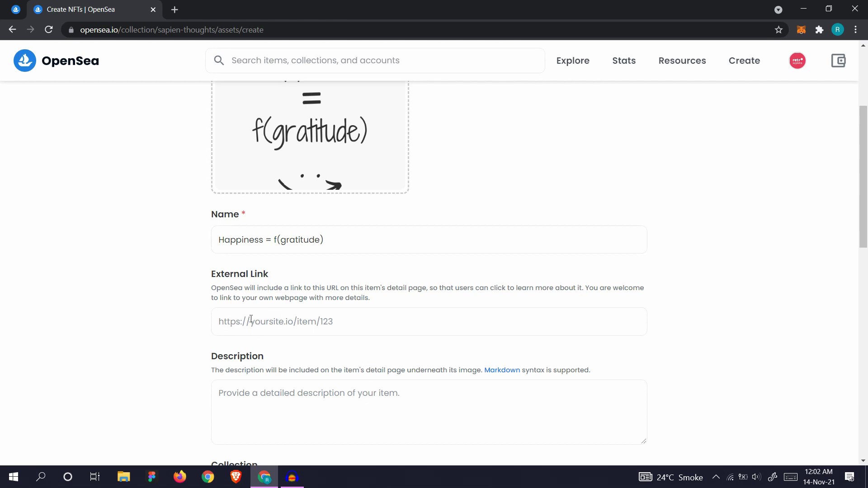
Step: Copy the item name into the description as 'Happiness = f(gratitude)'
scroll(251, 319, down, 2)
drag(330, 120, 97, 135)
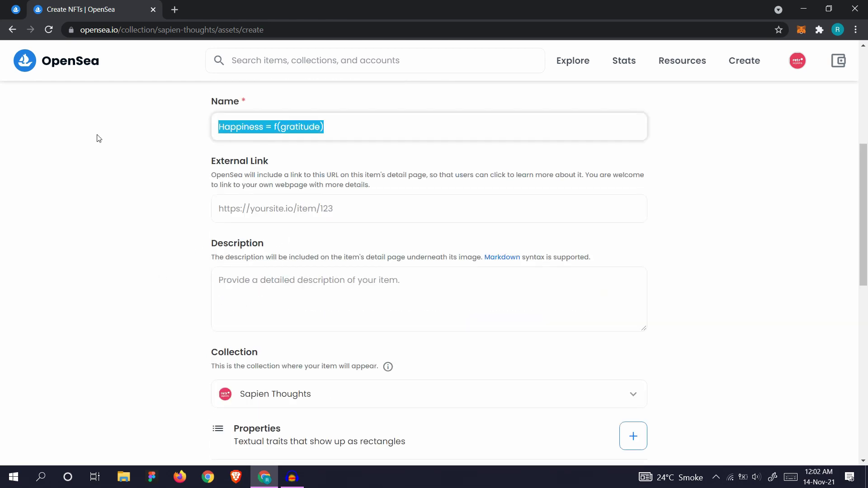
key(ctrl+c)
click(411, 290)
key(ctrl+v)
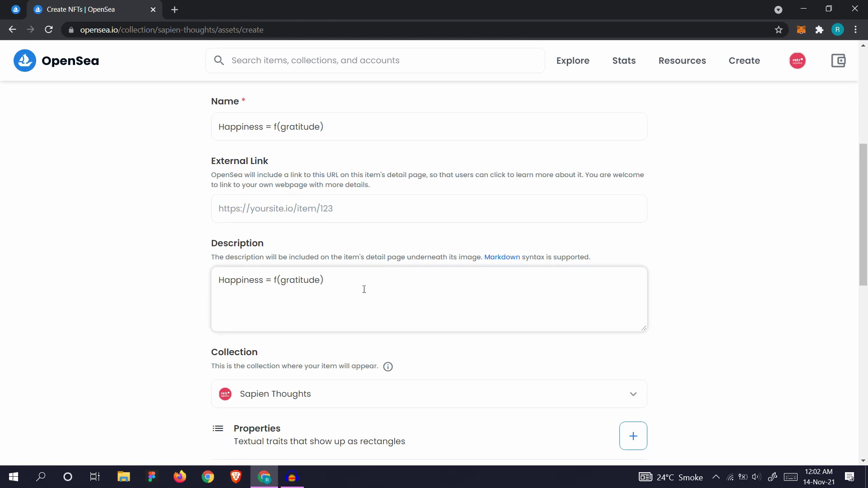
Step: Keep Sapien Thoughts selected as the item's collection
scroll(365, 298, down, 2)
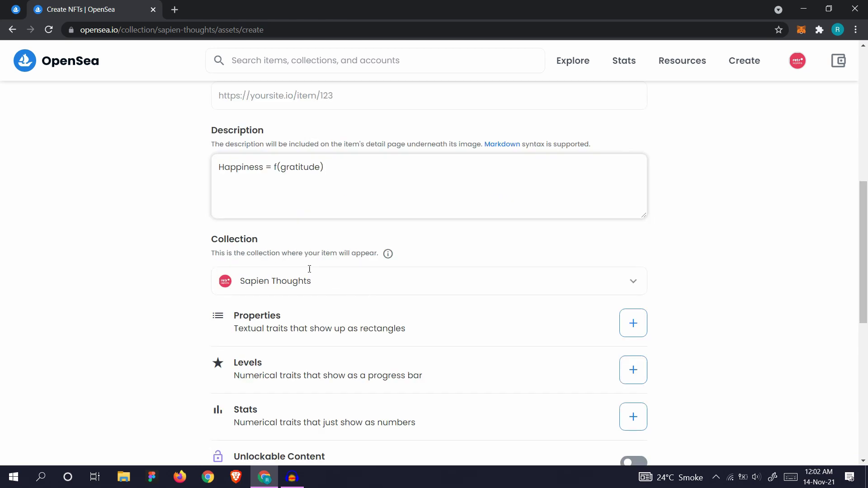
click(634, 286)
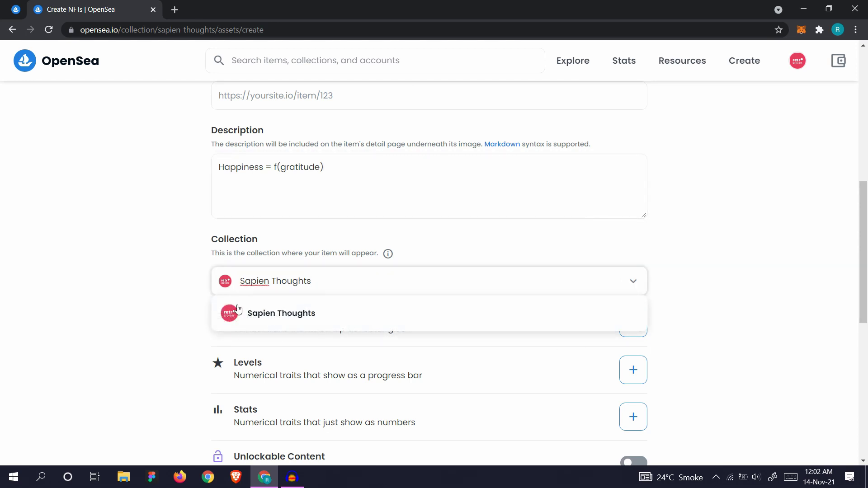
click(307, 314)
scroll(181, 277, down, 2)
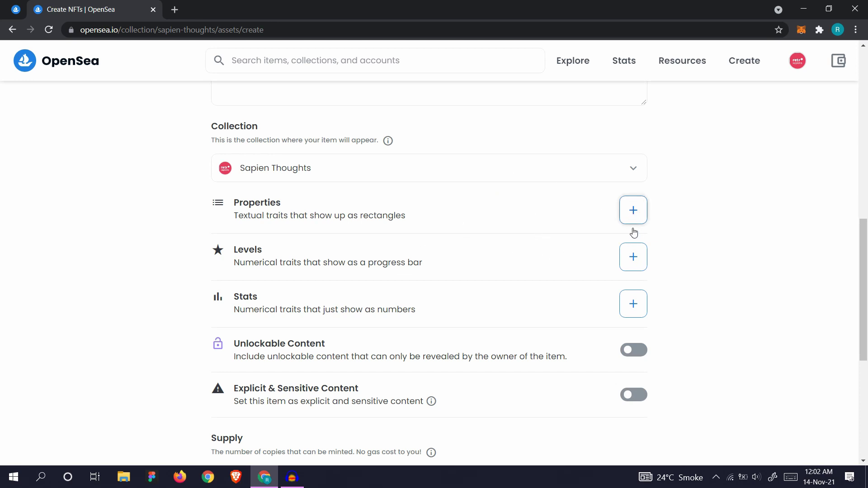
drag(236, 217, 430, 316)
click(319, 225)
Step: Toggle unlockable content on and back off, leaving it disabled
scroll(378, 270, down, 1)
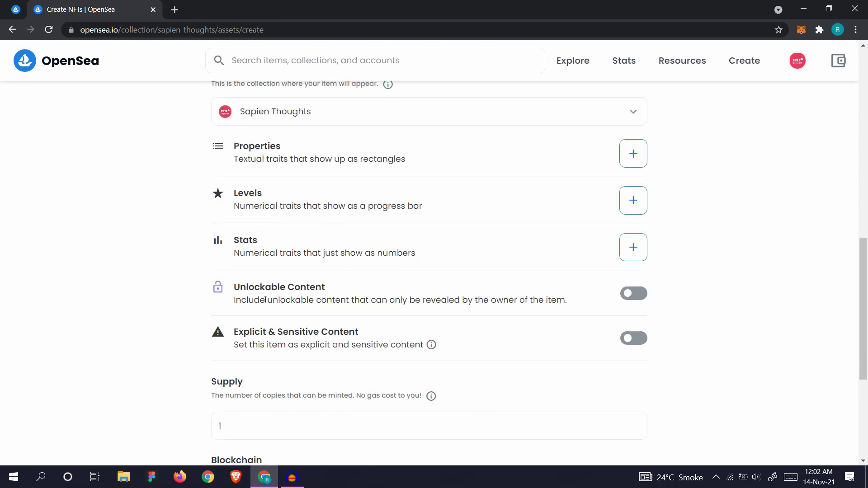
drag(232, 300, 575, 308)
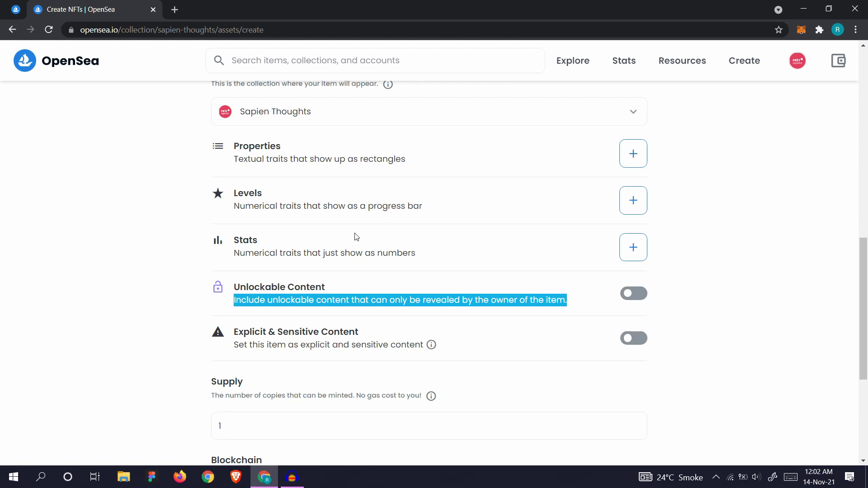
click(385, 299)
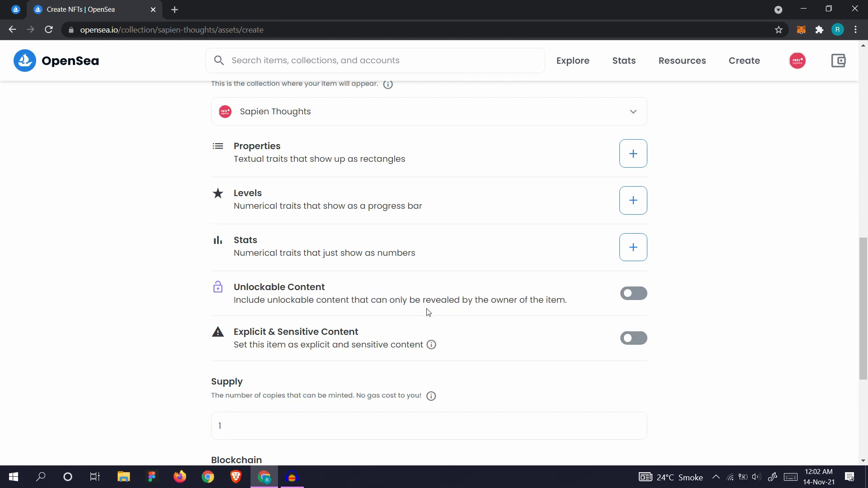
click(635, 294)
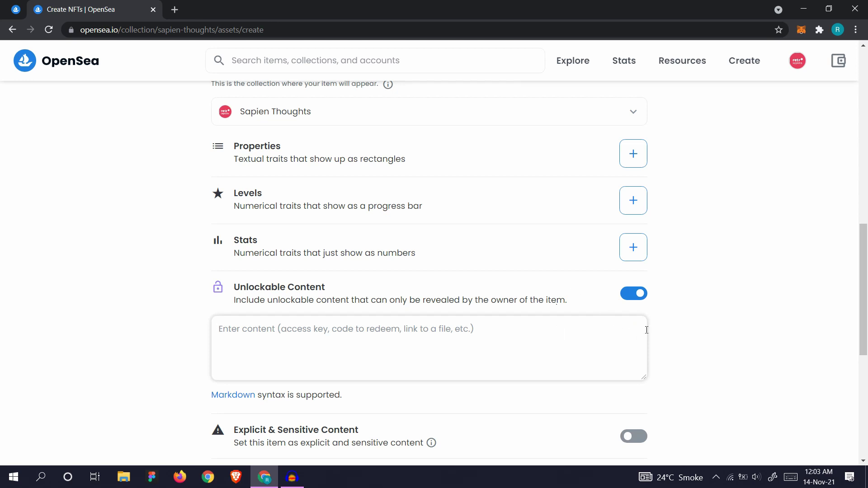
click(638, 294)
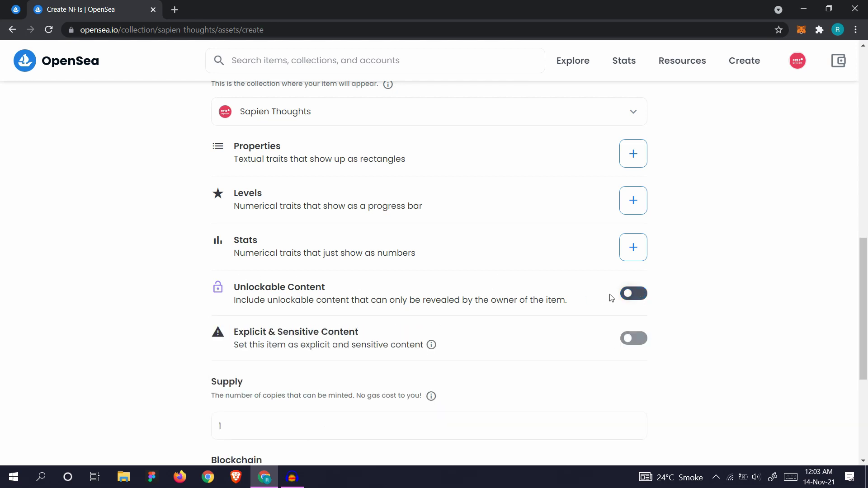
scroll(466, 311, down, 1)
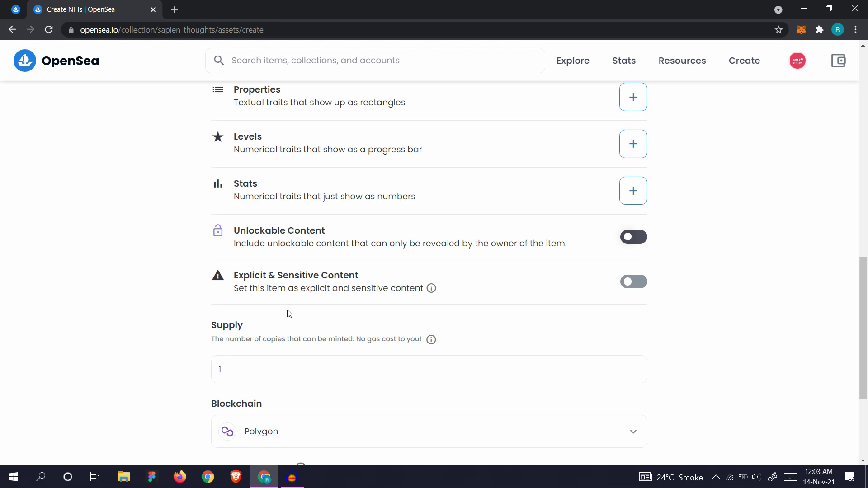
Step: Enter 10 as the item's Supply
scroll(279, 307, down, 3)
double_click(245, 194)
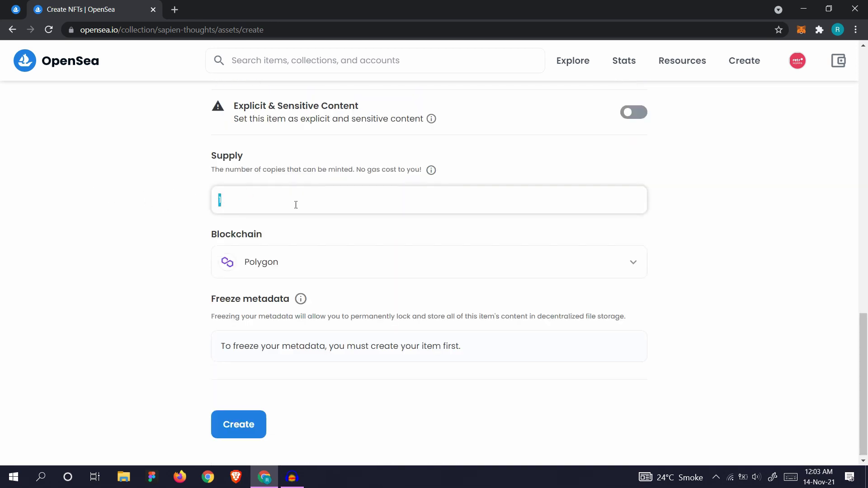
text(10)
scroll(226, 217, up, 2)
drag(200, 280, 421, 289)
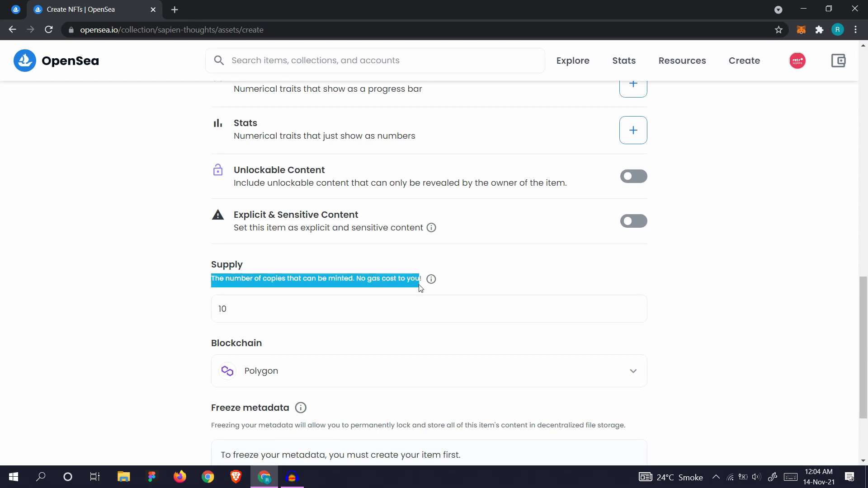
click(233, 309)
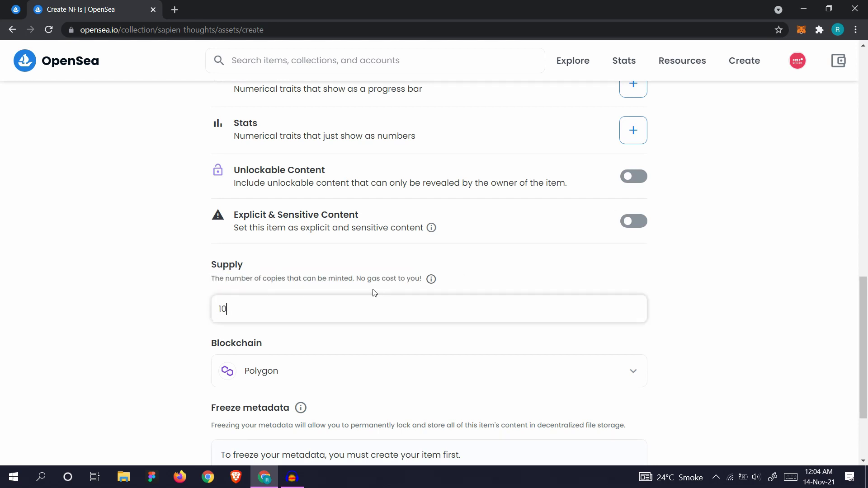
double_click(221, 308)
Step: Read the token Supply explanation, then create the NFT item on Polygon
click(432, 279)
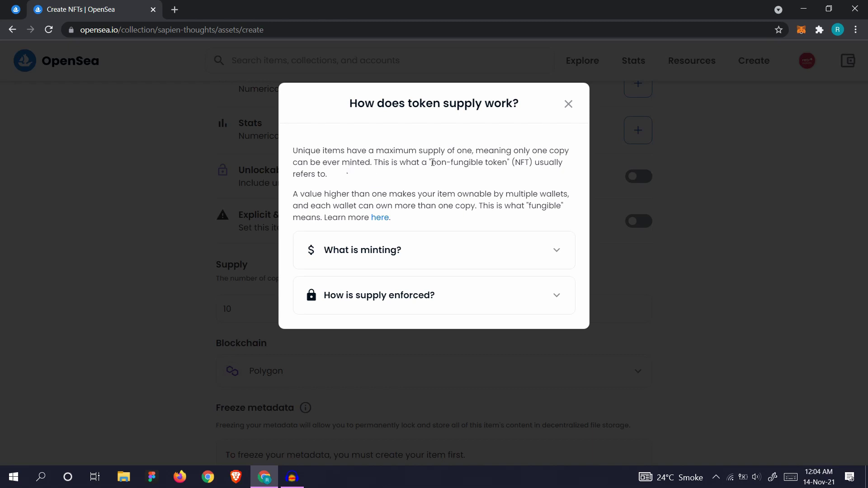
drag(432, 162, 484, 162)
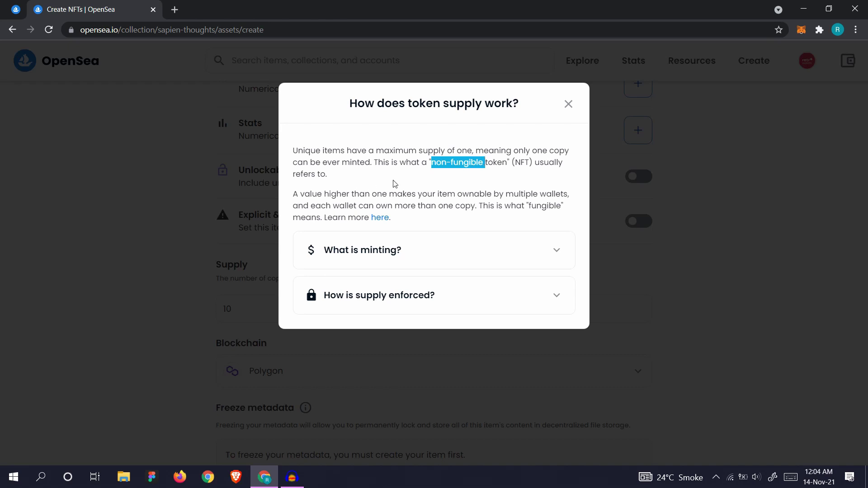
click(569, 104)
key(Tab)
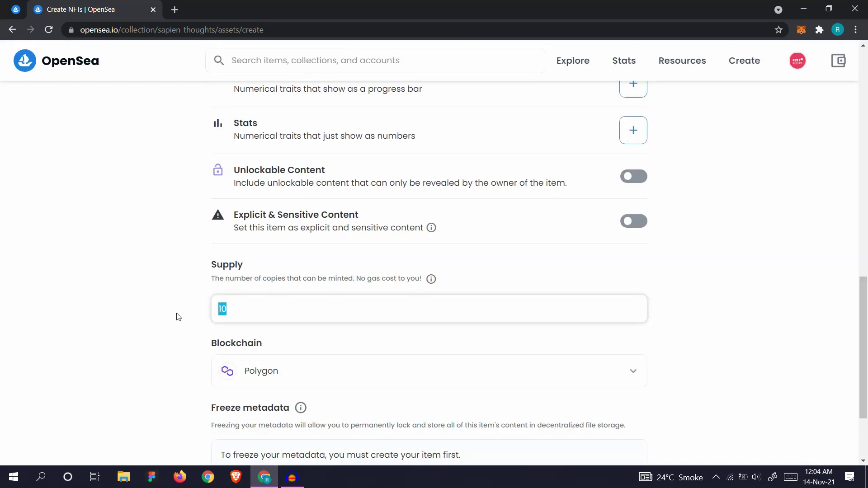
click(205, 284)
scroll(205, 285, down, 3)
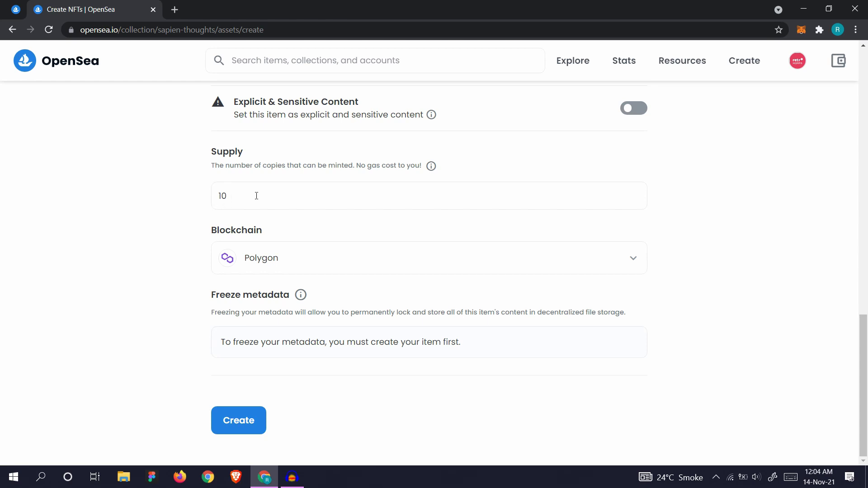
click(254, 422)
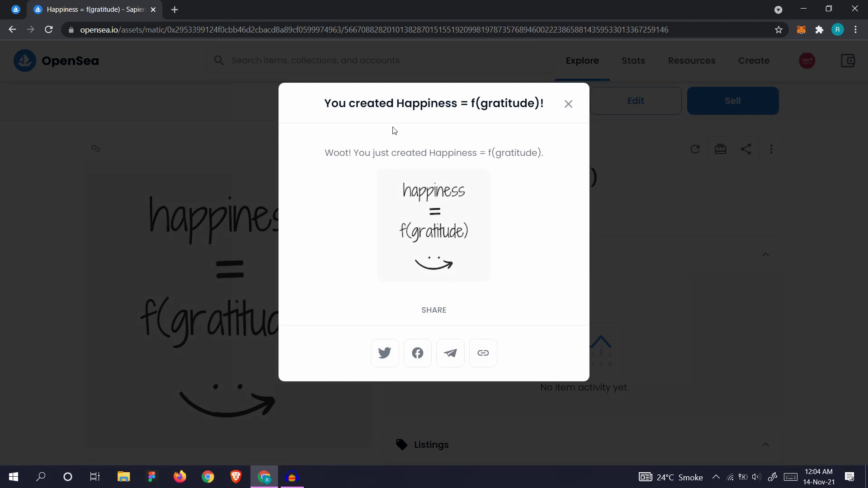
Step: Dismiss the 'You created' message and open the Edit page for Happiness = f(gratitude)
click(568, 104)
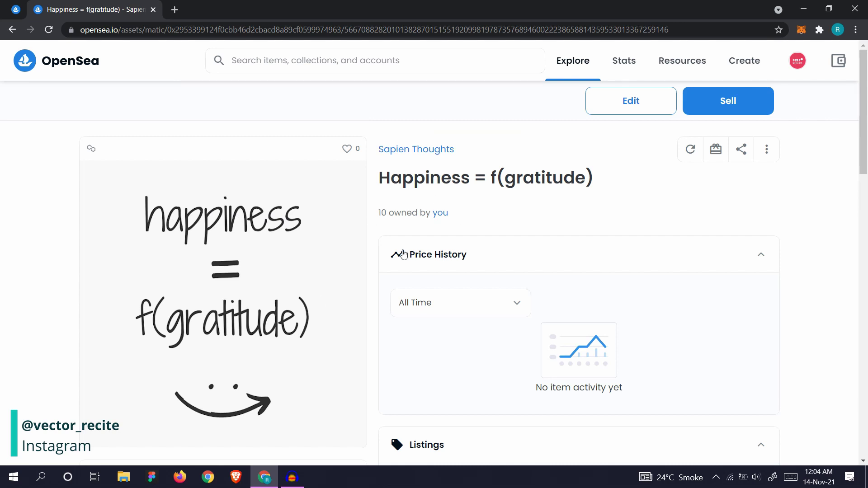
scroll(531, 239, down, 5)
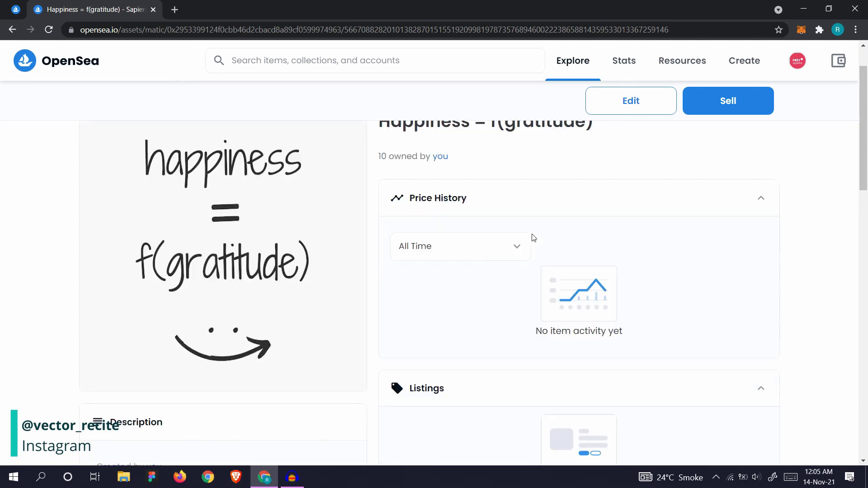
scroll(461, 242, up, 5)
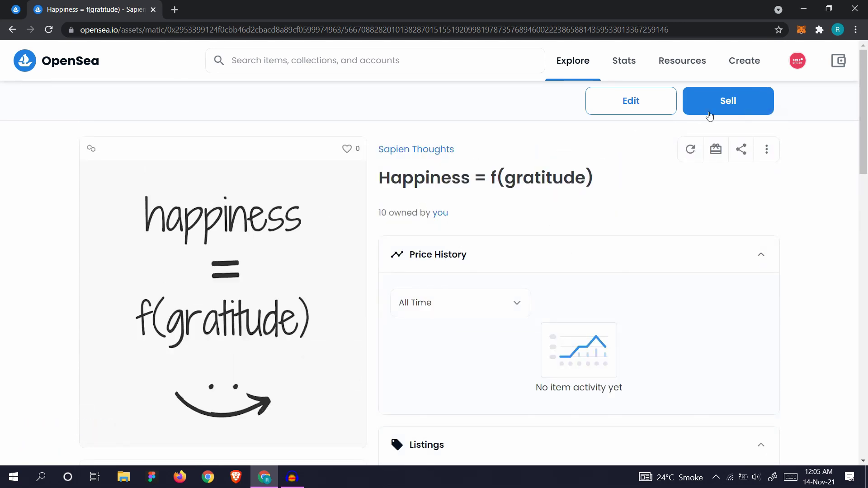
click(656, 106)
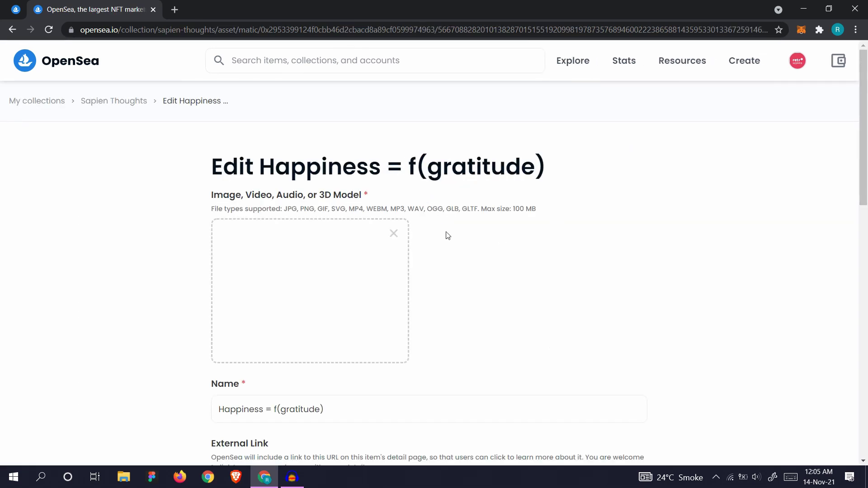
Step: In the description, replace '=' with 'is a function of' and drop the bracket before gratitude
scroll(385, 251, down, 5)
scroll(369, 244, down, 7)
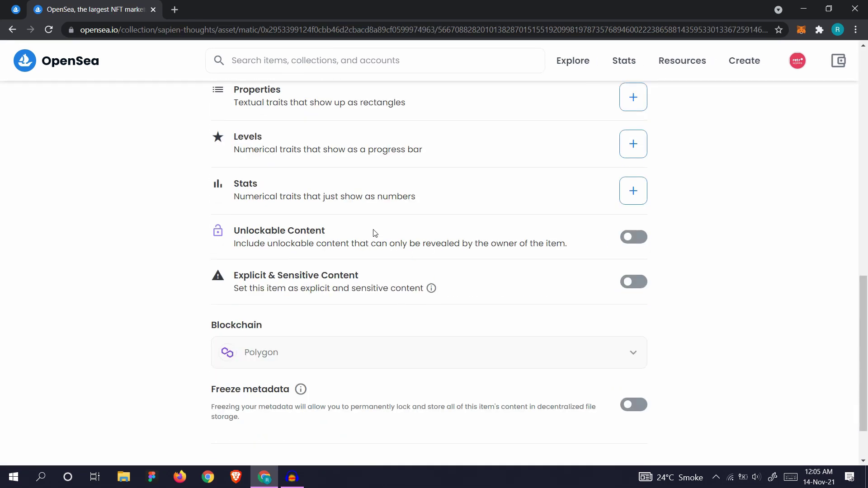
scroll(43, 126, up, 7)
scroll(271, 181, down, 2)
click(259, 168)
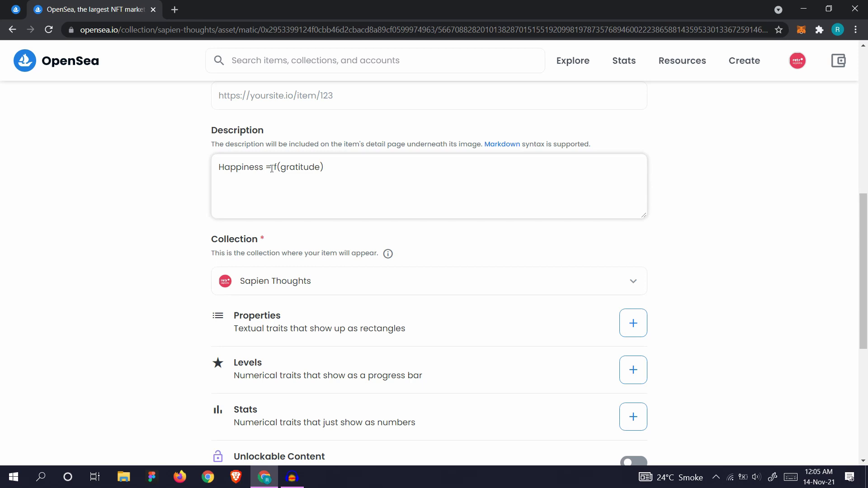
key(BackSpace)
text(is a  fu)
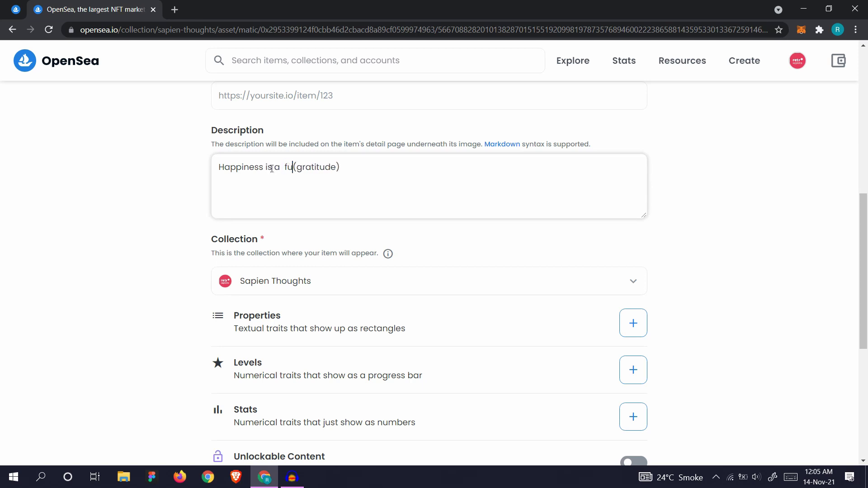
text(nction of)
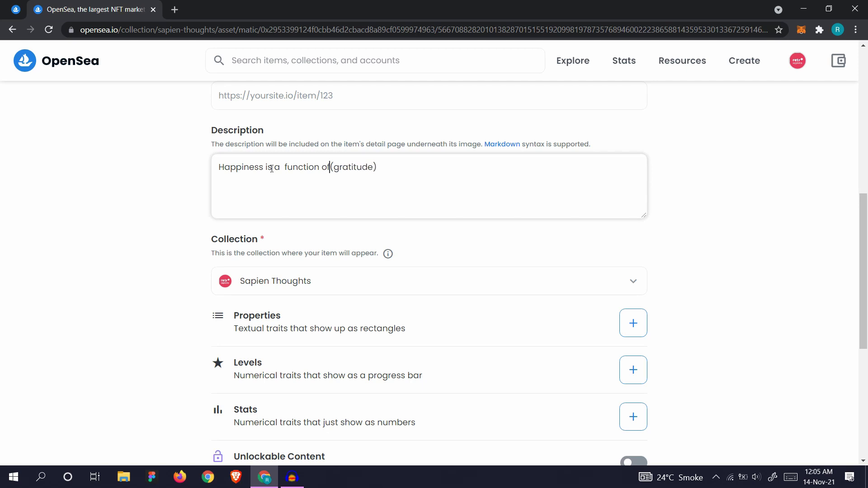
key(Delete)
key(Right)
key(Right)
key(Right)
key(Right)
key(Right)
key(Right)
key(Right)
Step: Prefix the description with 'This image expresses that' and capitalize Gratitude
click(219, 165)
text(This image e)
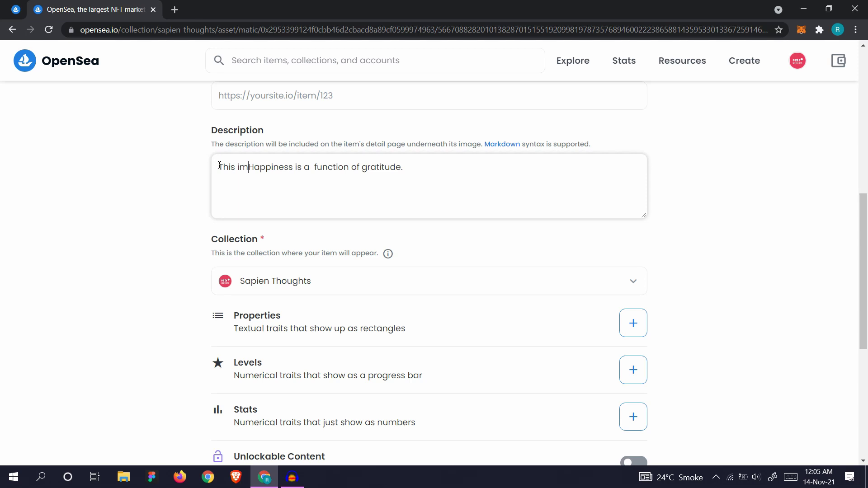
text(xpresses )
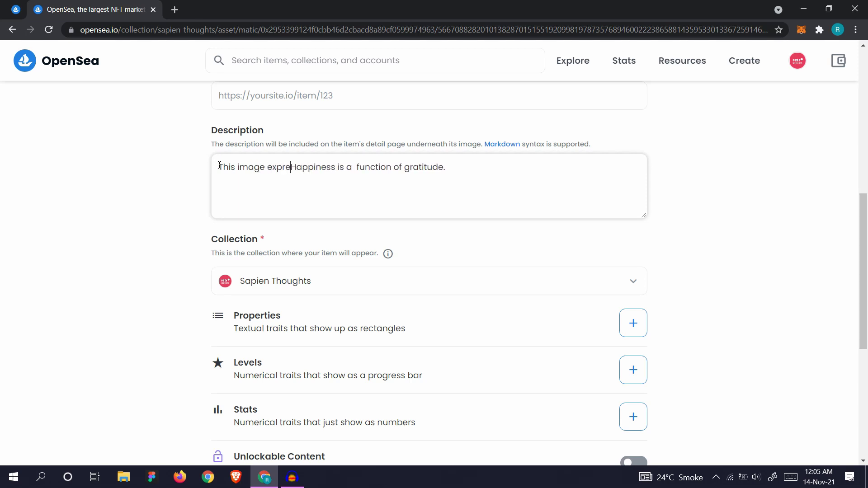
text(that)
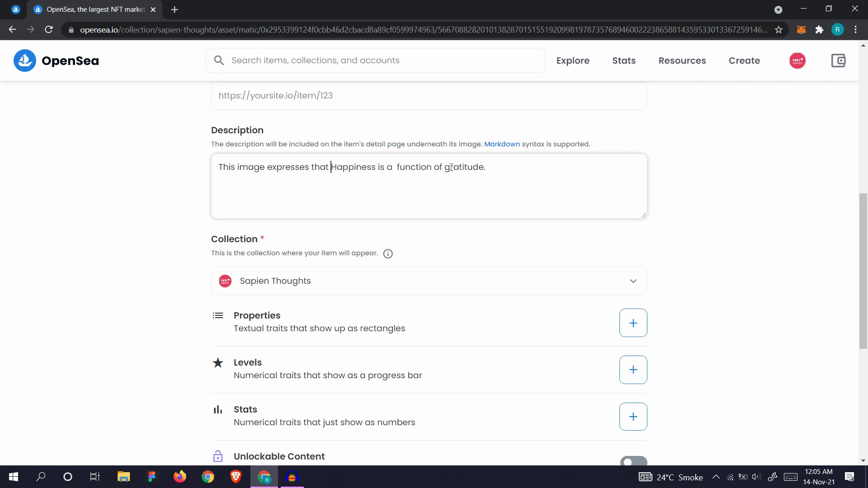
drag(451, 168, 446, 171)
text(G)
click(675, 186)
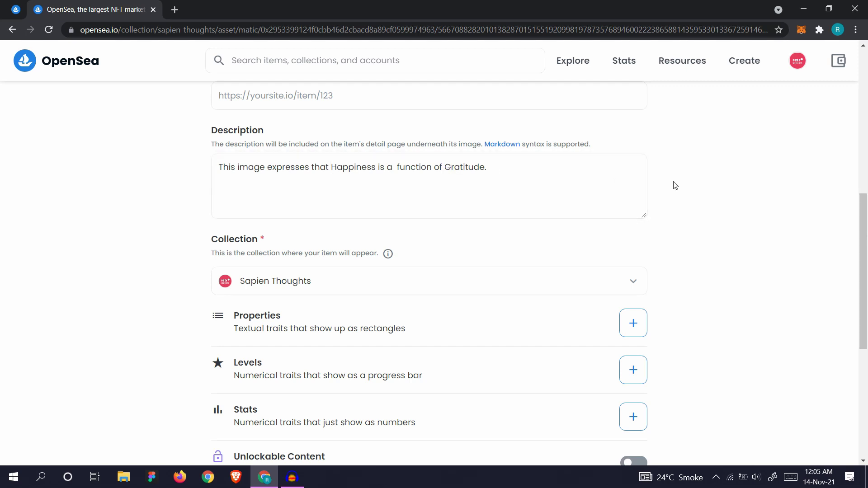
Step: Submit the description changes and scroll to the Freeze metadata option
scroll(675, 186, down, 6)
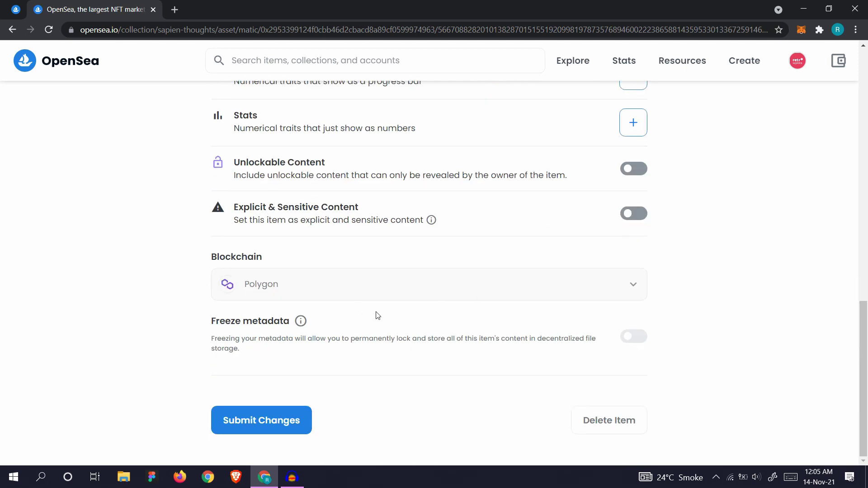
scroll(306, 199, up, 15)
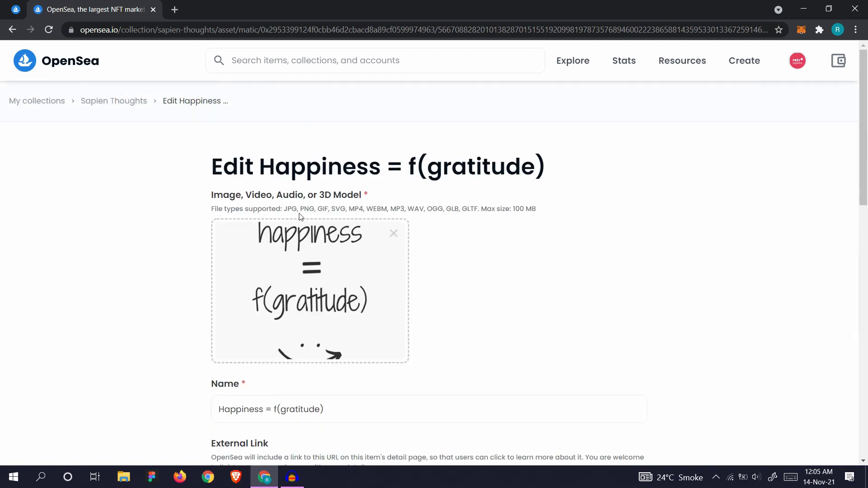
scroll(302, 217, down, 15)
click(270, 425)
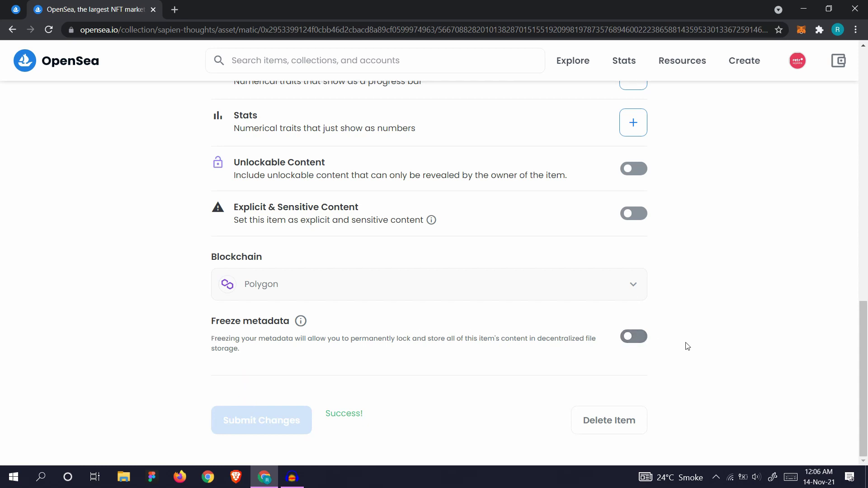
scroll(660, 345, up, 13)
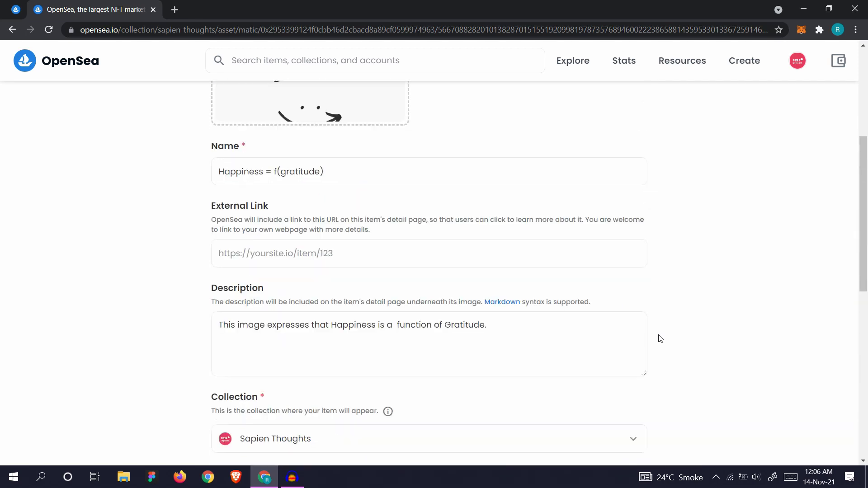
scroll(660, 339, up, 1)
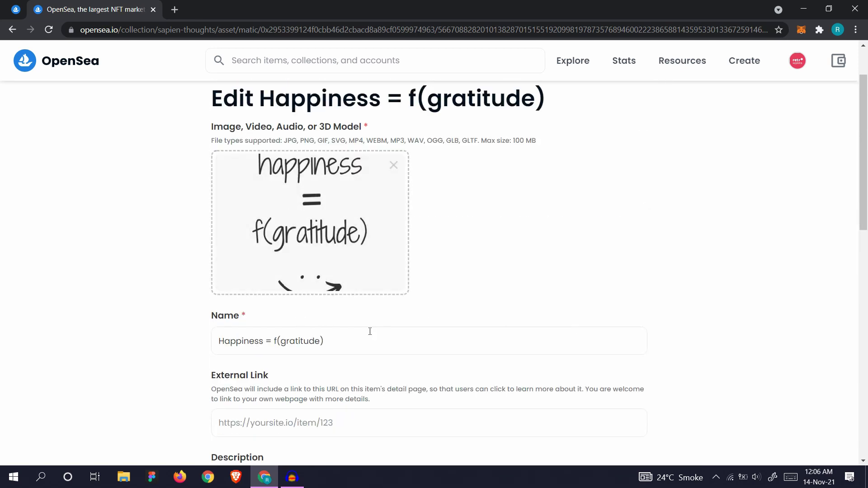
scroll(298, 323, down, 2)
scroll(297, 277, down, 2)
scroll(469, 310, down, 8)
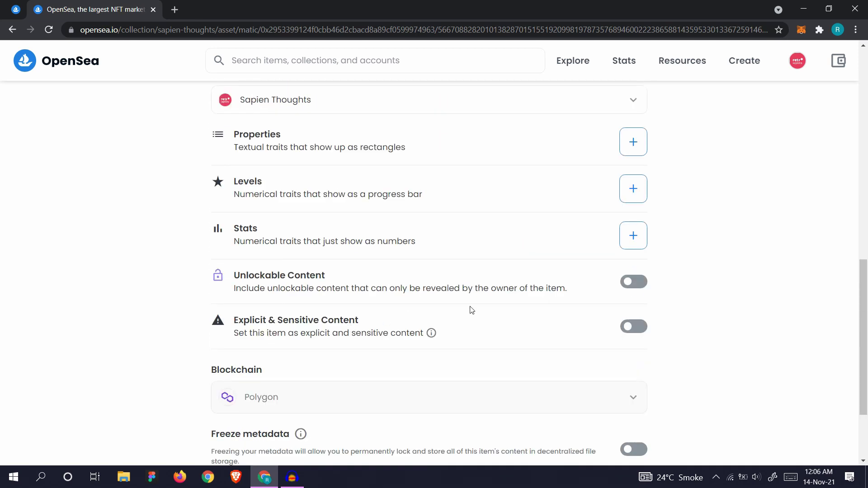
Step: Switch on Freeze metadata and start the freeze
click(632, 335)
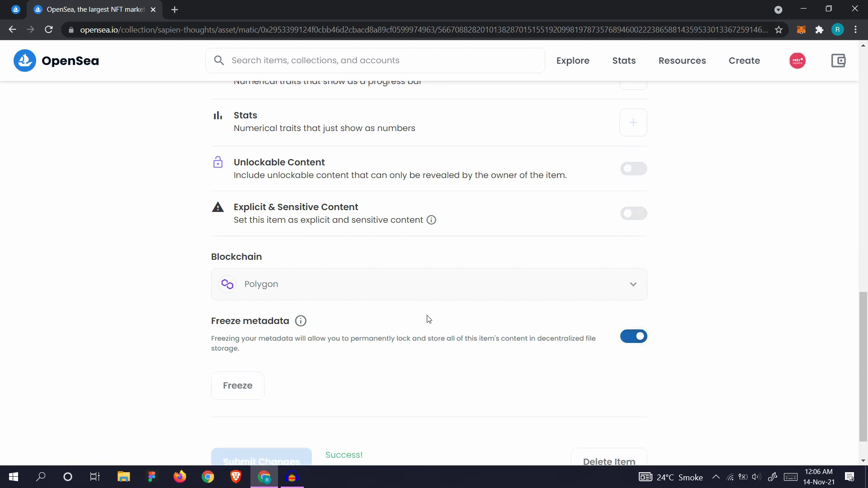
scroll(238, 323, down, 1)
click(232, 343)
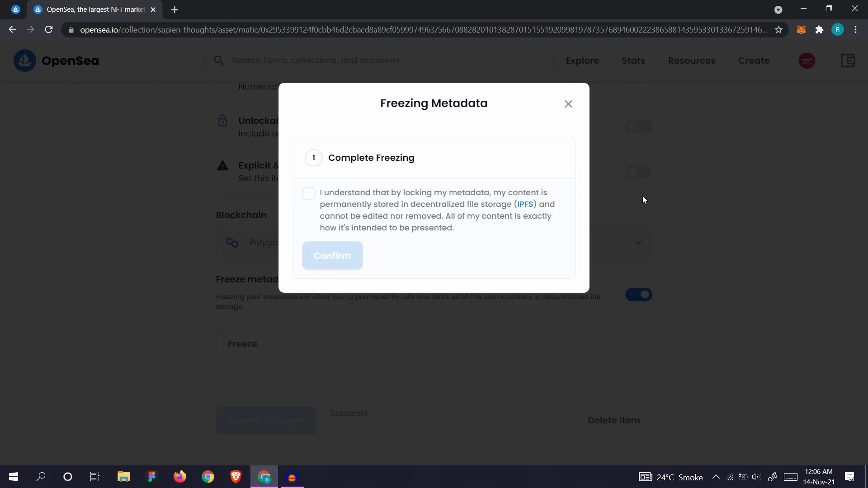
Step: Accept the IPFS permanence warning, confirm Freeze, and sign the MetaMask request
click(309, 193)
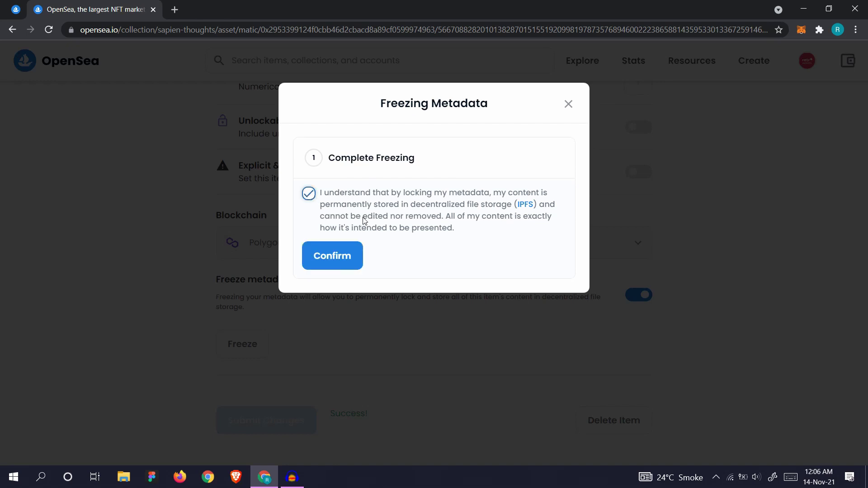
drag(363, 217, 442, 221)
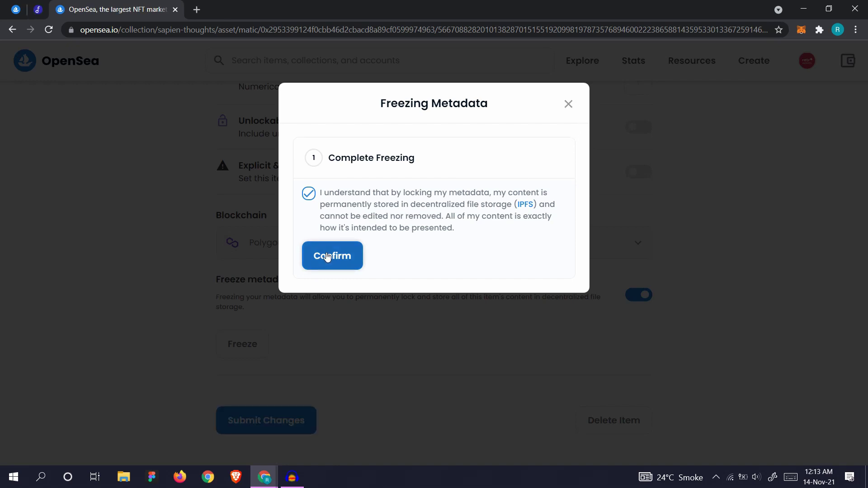
click(327, 257)
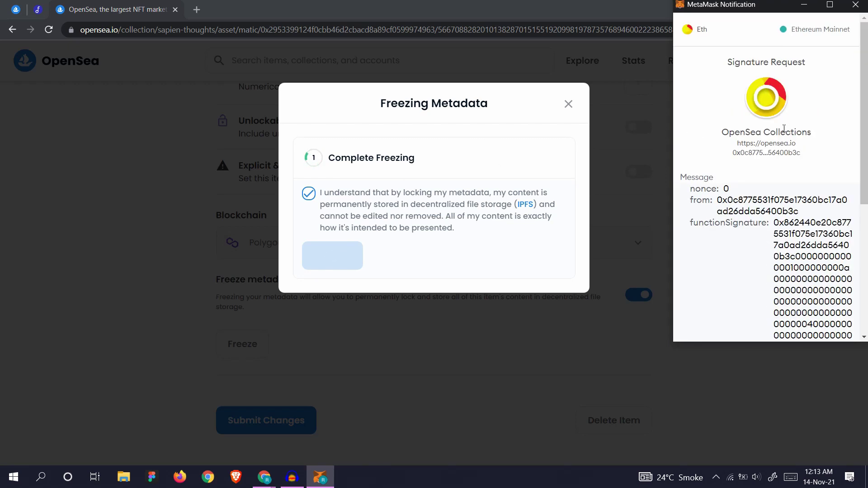
scroll(786, 177, down, 2)
scroll(786, 177, down, 5)
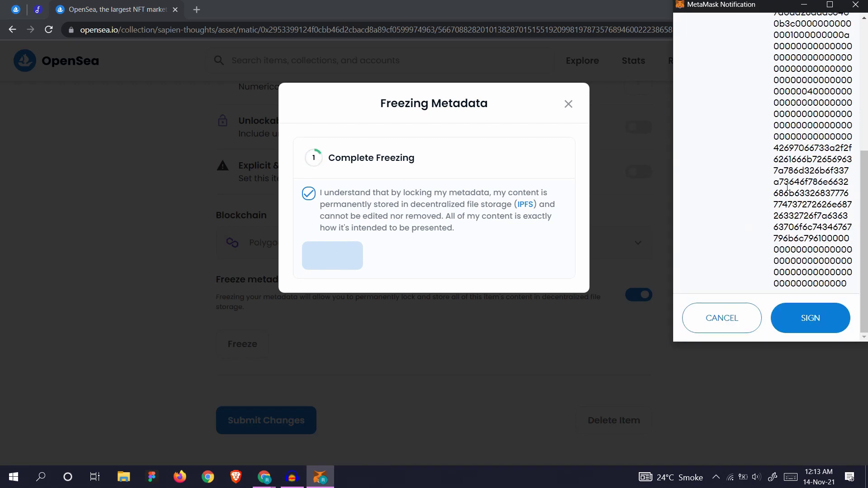
click(801, 319)
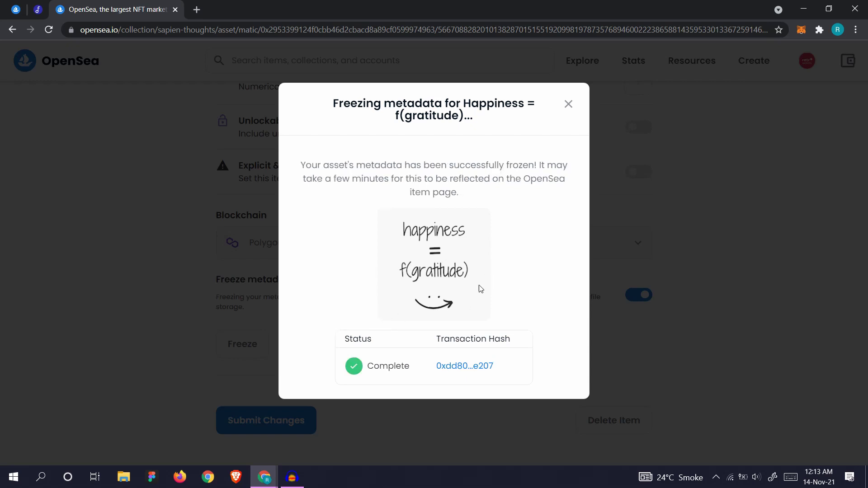
Step: Close the freeze confirmation and submit the item changes
click(569, 105)
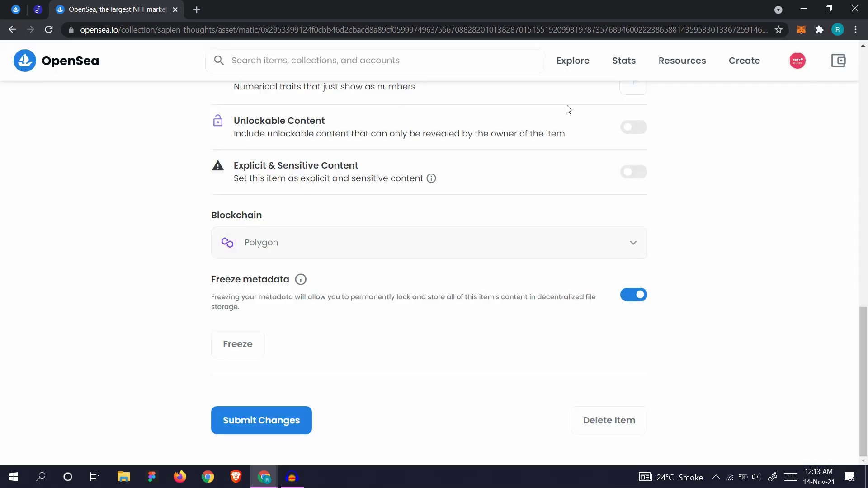
click(267, 420)
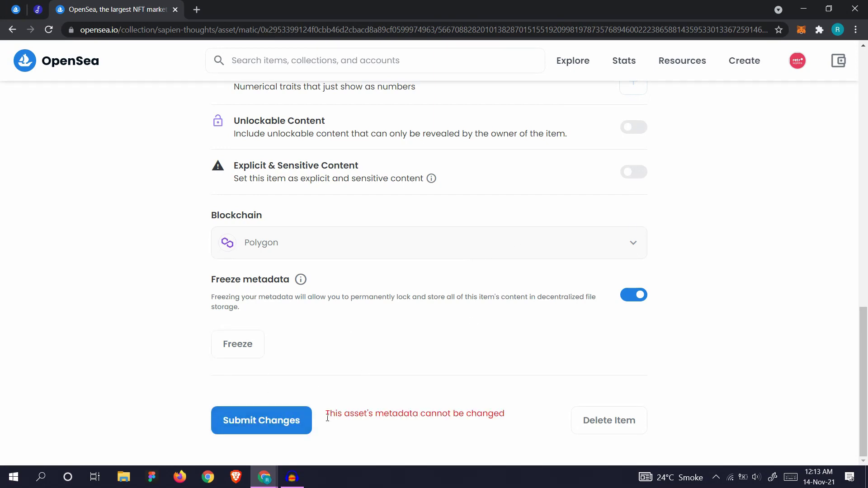
drag(324, 413, 492, 424)
click(483, 397)
scroll(765, 149, up, 20)
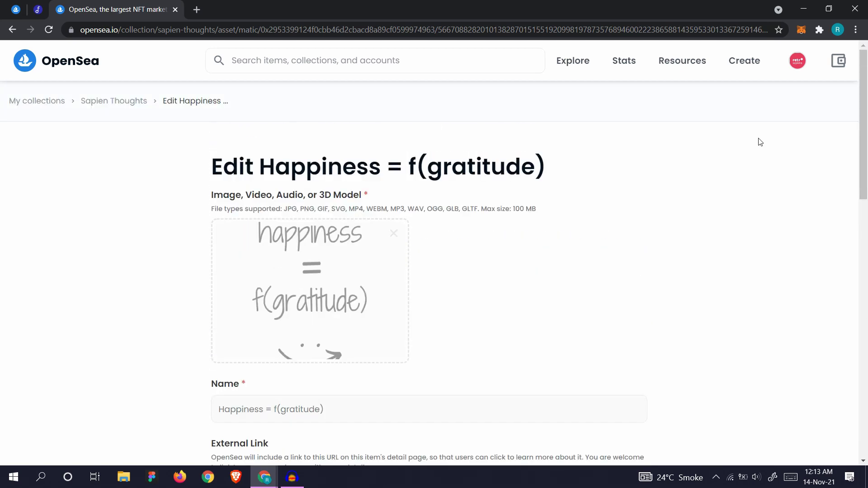
Step: Go to the Sapien Thoughts collection and open the Happiness = f(gratitude) item
click(142, 105)
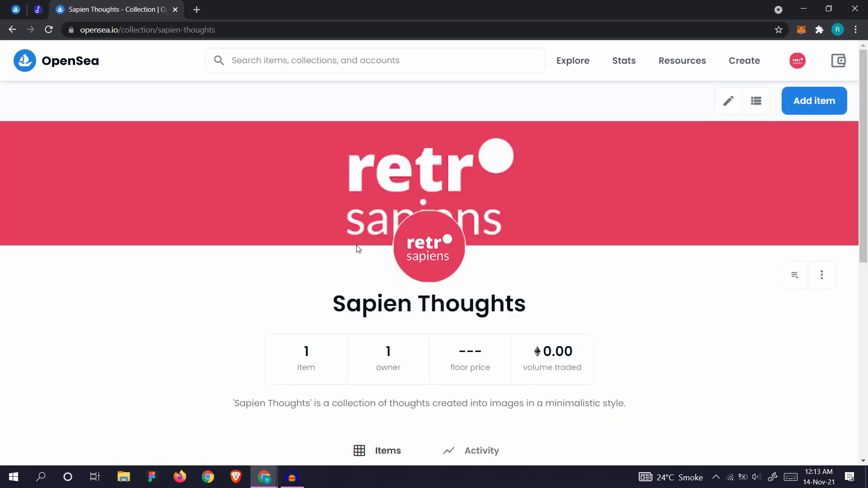
scroll(509, 230, down, 3)
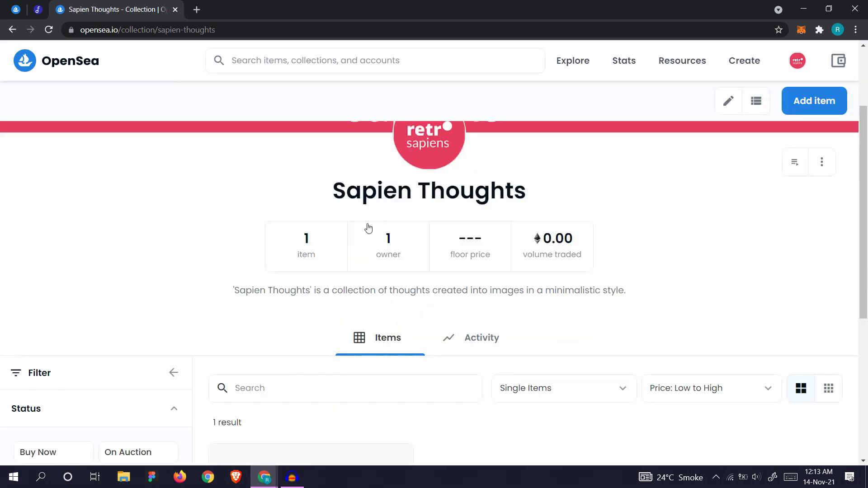
scroll(369, 229, down, 6)
click(289, 245)
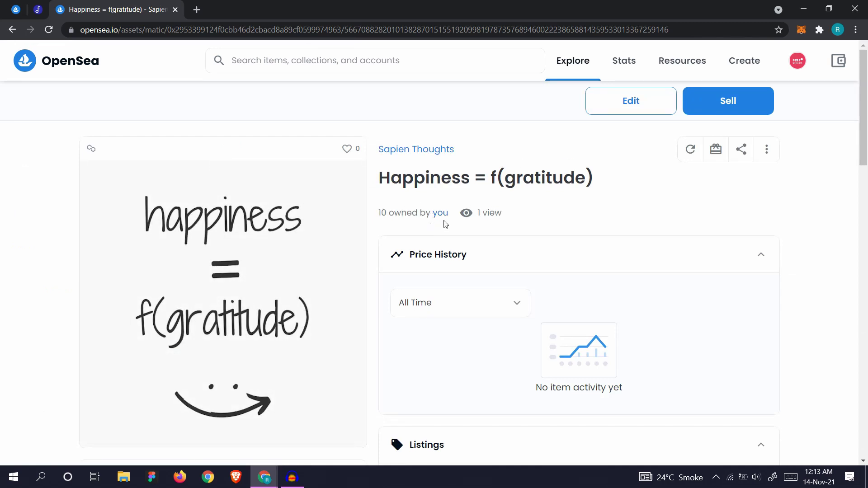
scroll(444, 223, down, 5)
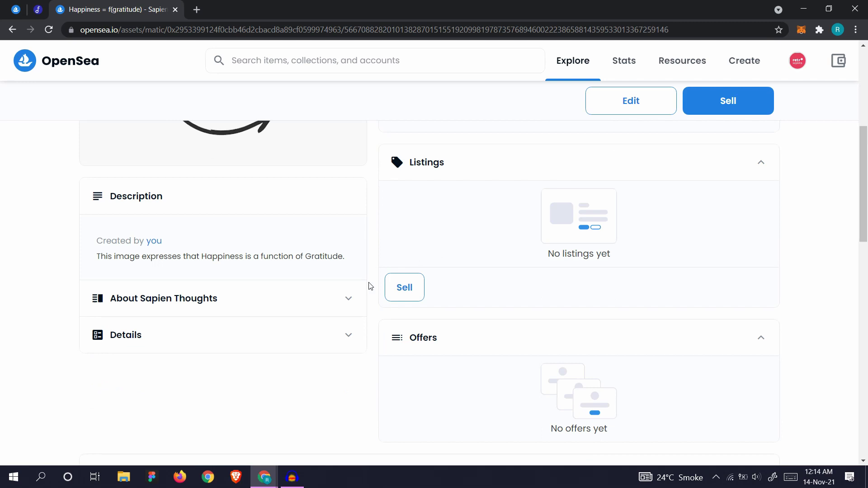
scroll(583, 248, up, 5)
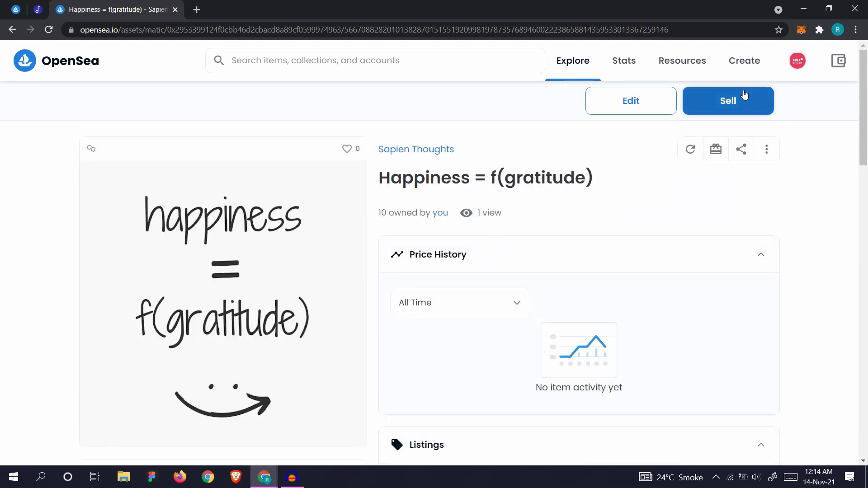
Step: Start a sale listing and leave the quantity at 1
click(728, 100)
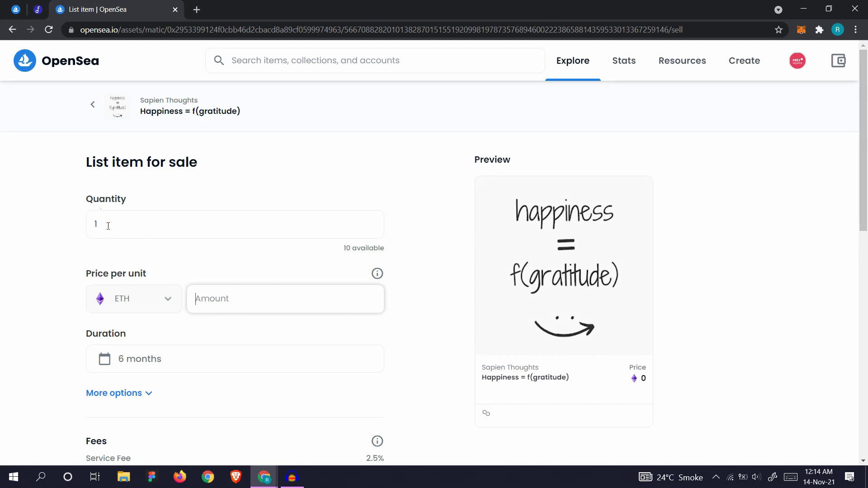
click(108, 226)
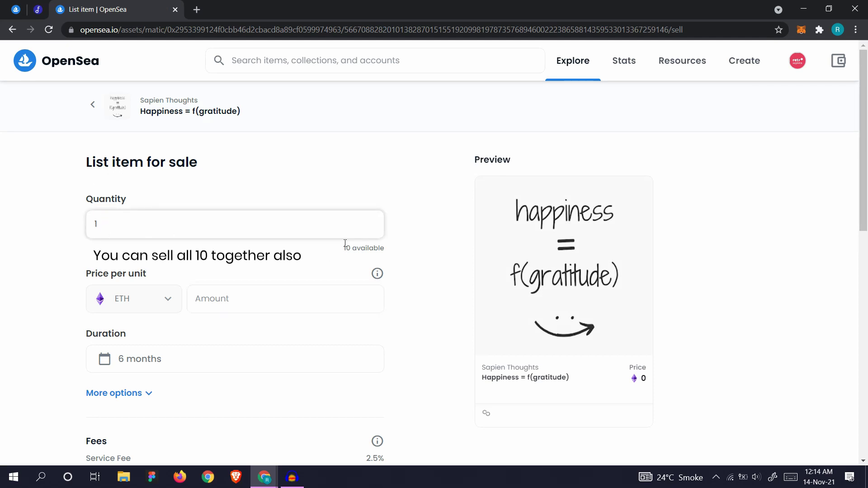
drag(345, 248, 369, 248)
double_click(103, 226)
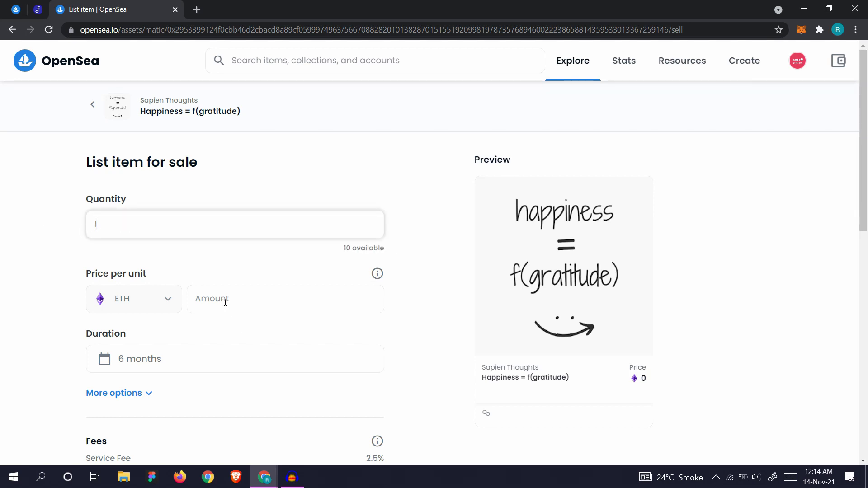
click(184, 304)
Step: Enter 0.005 ETH as the price per unit
click(199, 298)
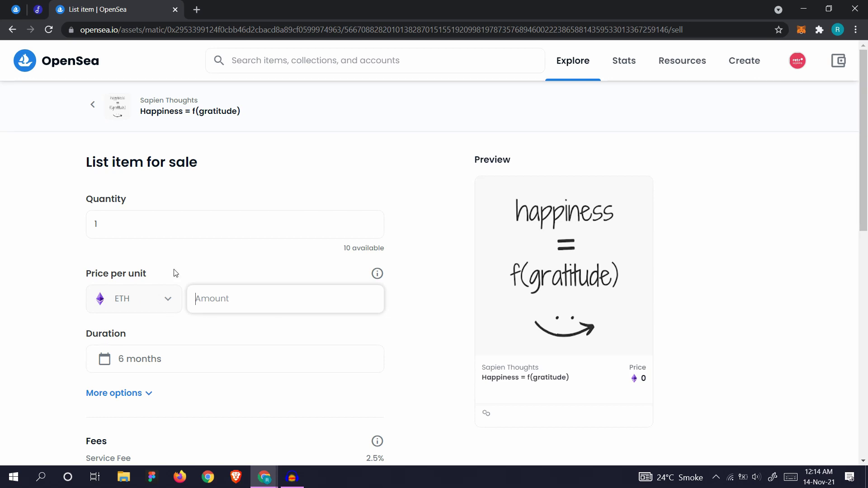
text(0.00)
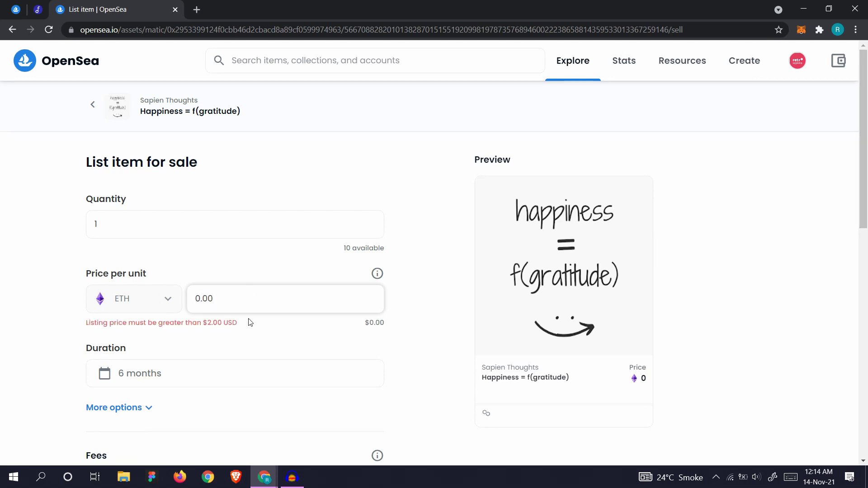
text(5)
click(267, 323)
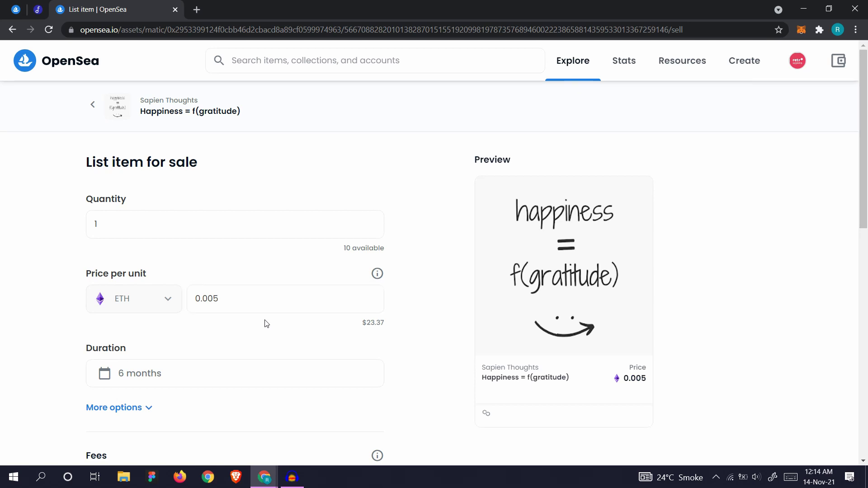
double_click(227, 304)
click(227, 304)
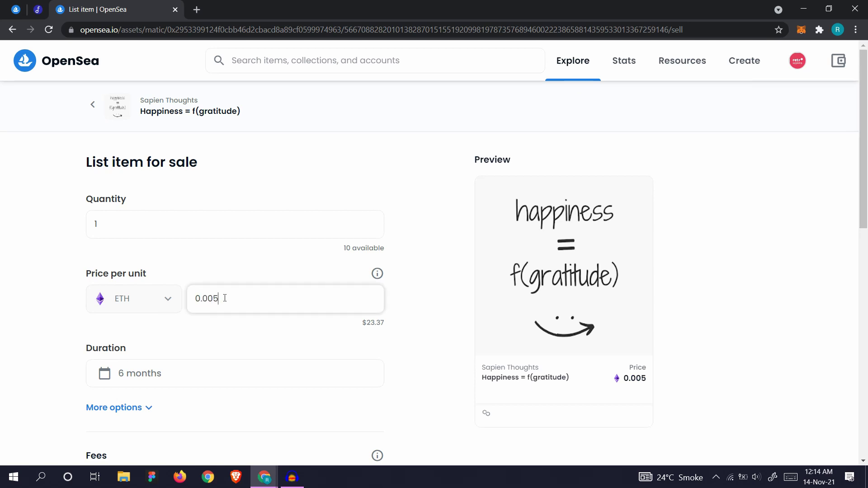
double_click(229, 304)
click(231, 304)
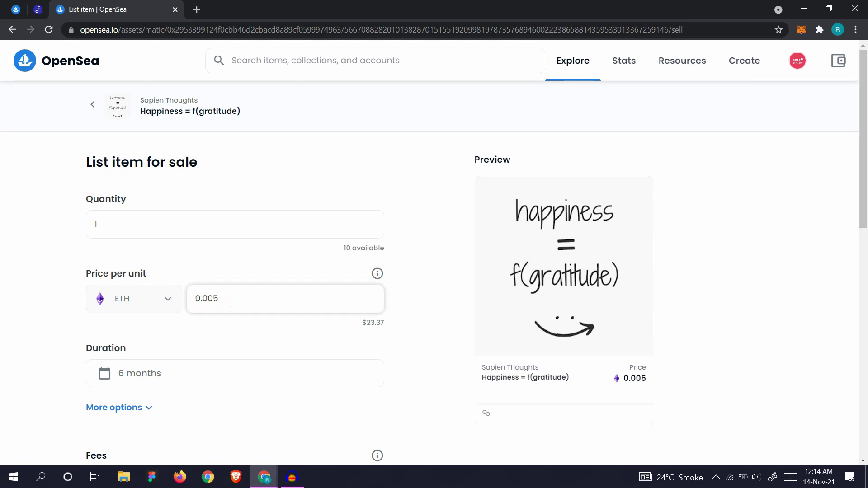
click(250, 326)
click(98, 53)
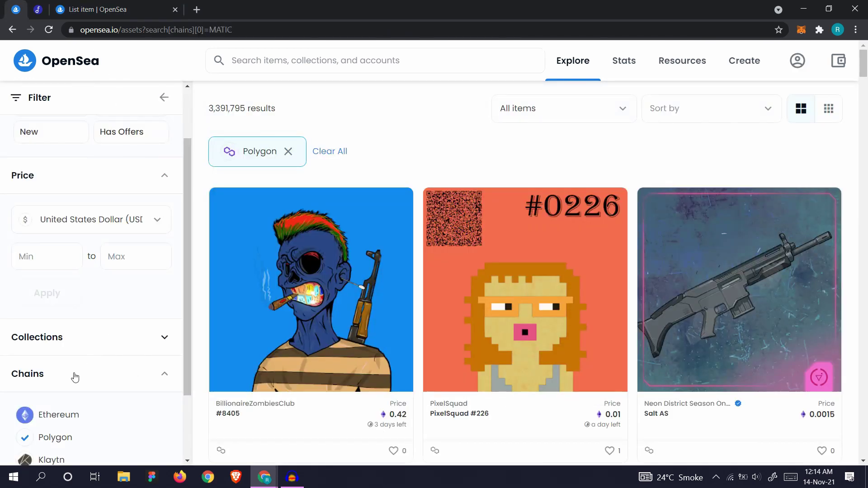
scroll(525, 333, down, 5)
scroll(470, 325, down, 4)
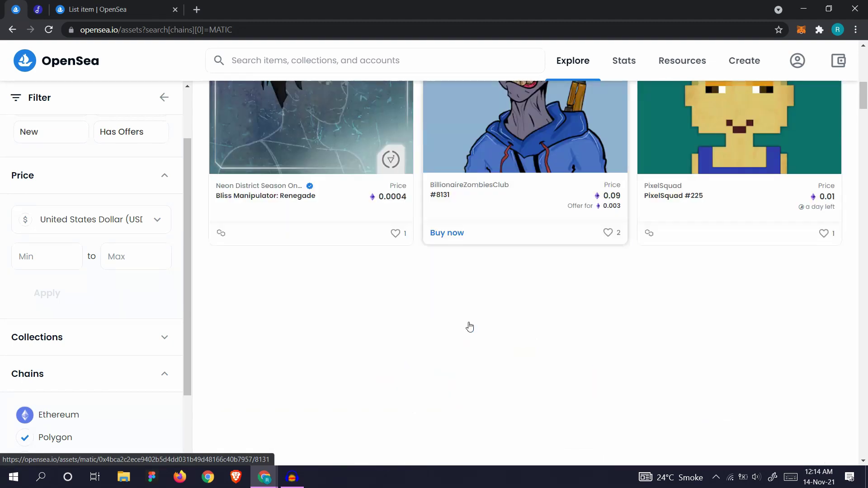
scroll(413, 261, down, 5)
scroll(564, 287, down, 4)
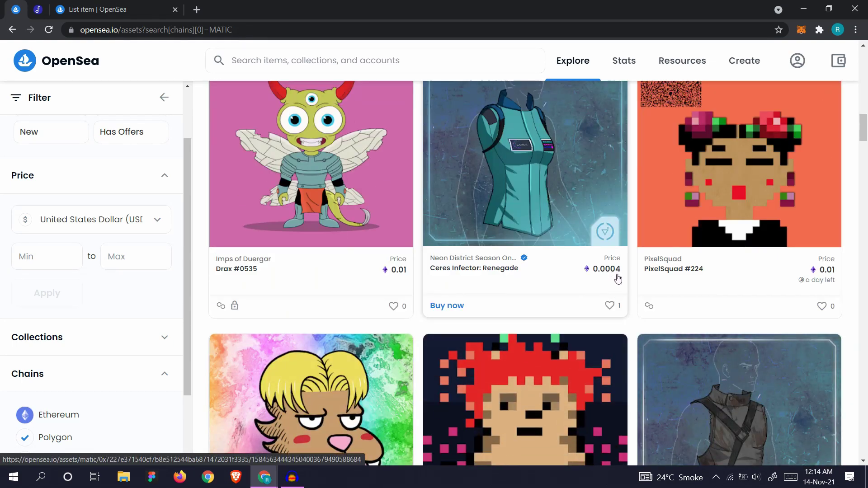
scroll(507, 286, down, 2)
scroll(530, 287, down, 3)
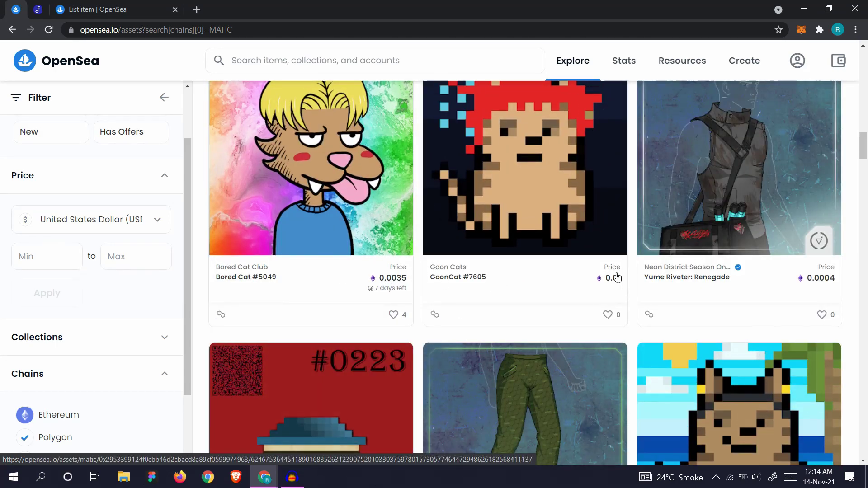
scroll(509, 273, up, 2)
scroll(509, 273, up, 4)
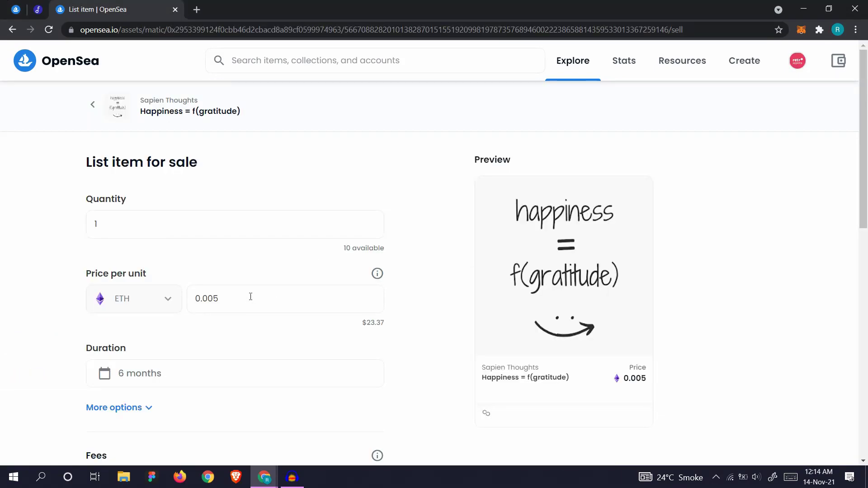
Step: Replace the price per unit with 0.002 ETH
double_click(250, 297)
text(0.002)
click(413, 275)
scroll(413, 276, down, 1)
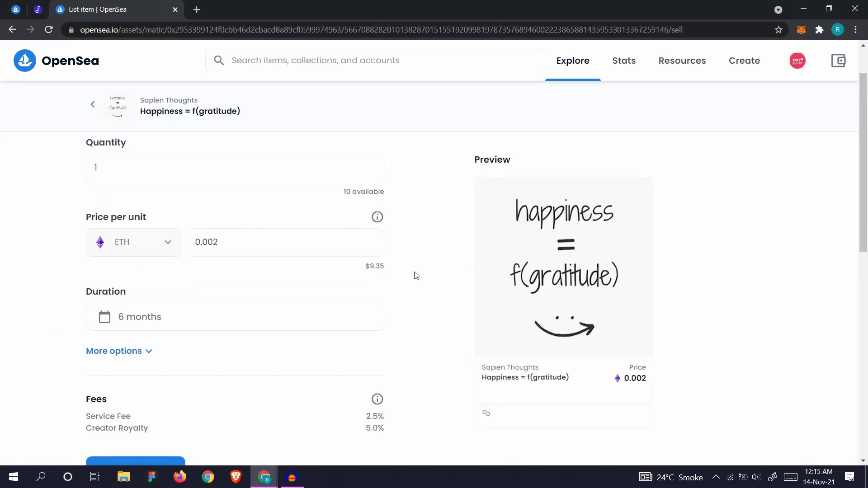
Step: Check the listing duration settings, leaving the 6-month range unchanged
click(149, 319)
scroll(146, 263, down, 2)
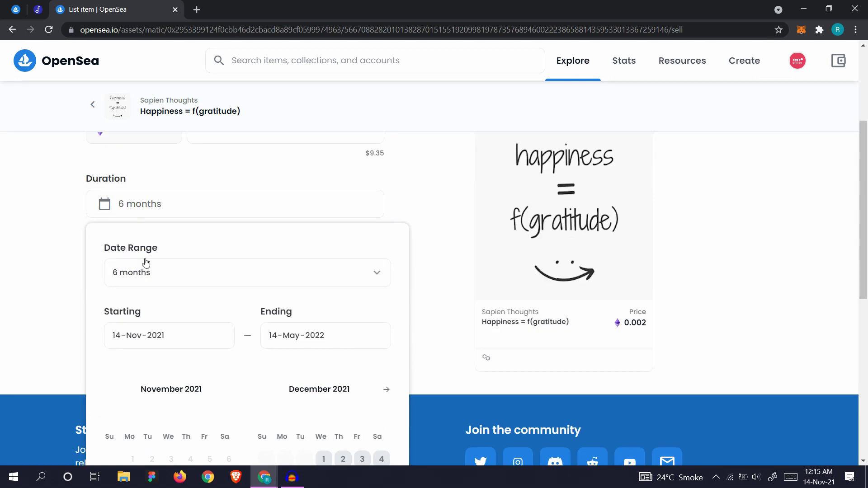
click(188, 270)
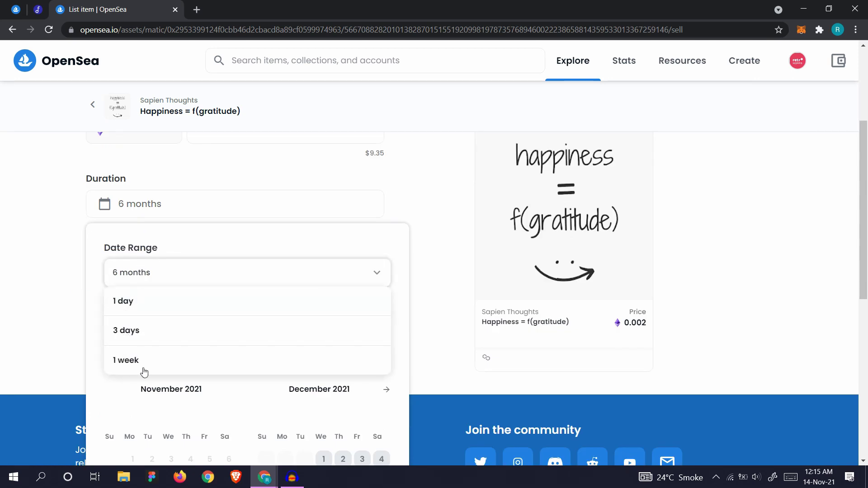
click(145, 273)
click(55, 254)
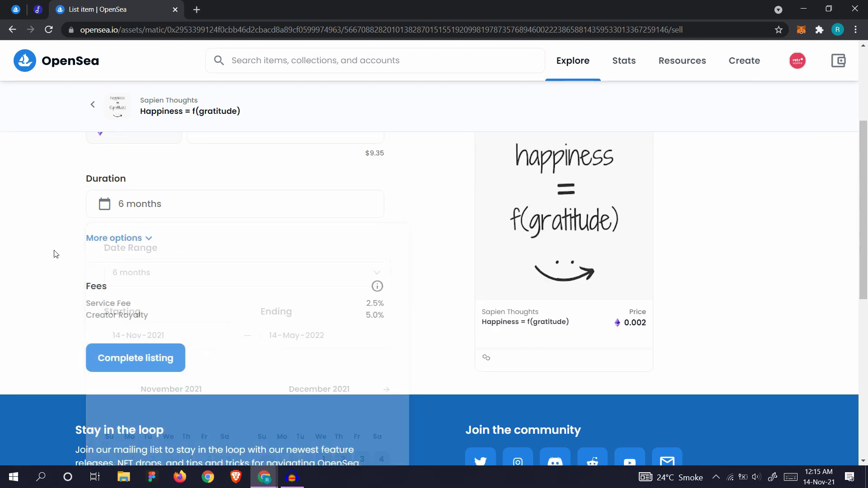
Step: Try reserving for a specific buyer, then turn it back off and review the fees
click(134, 239)
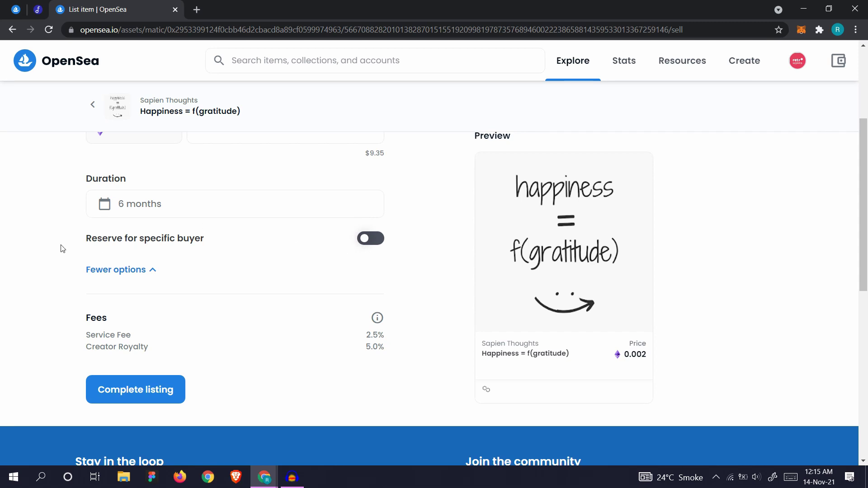
click(362, 239)
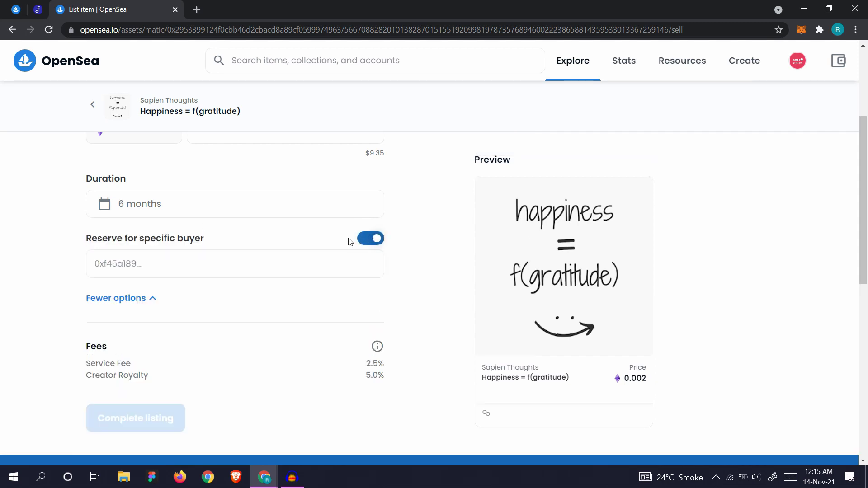
click(106, 262)
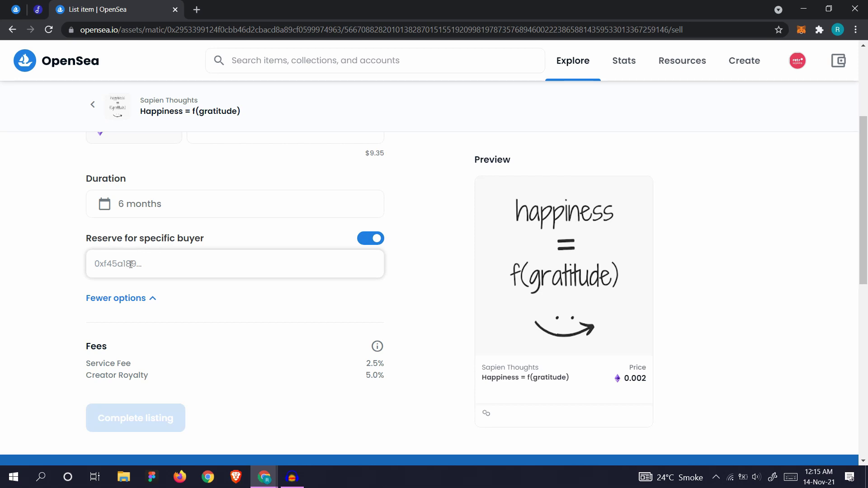
click(364, 239)
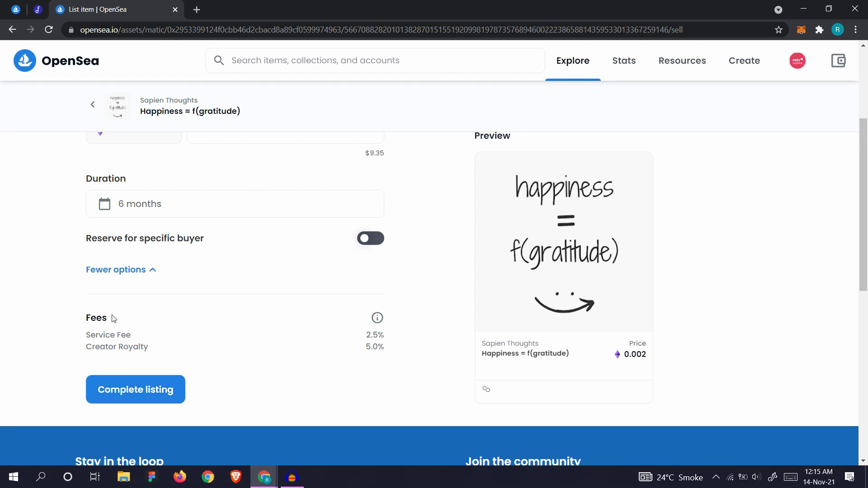
drag(363, 340, 387, 354)
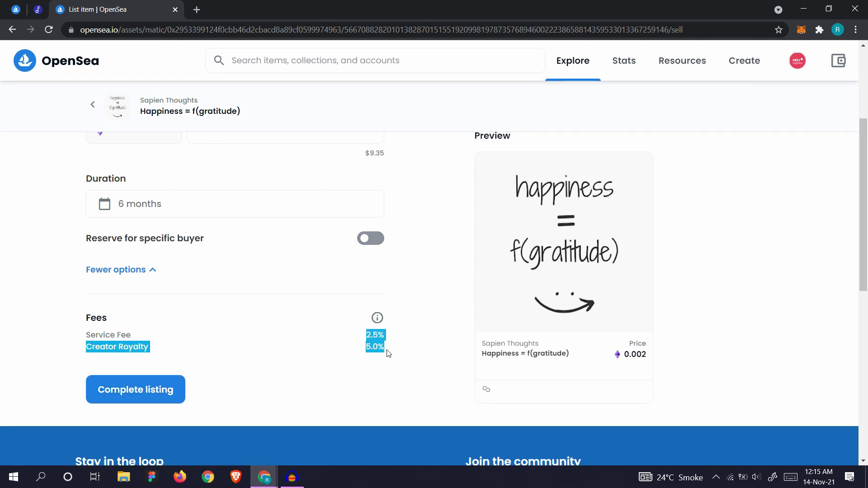
click(377, 318)
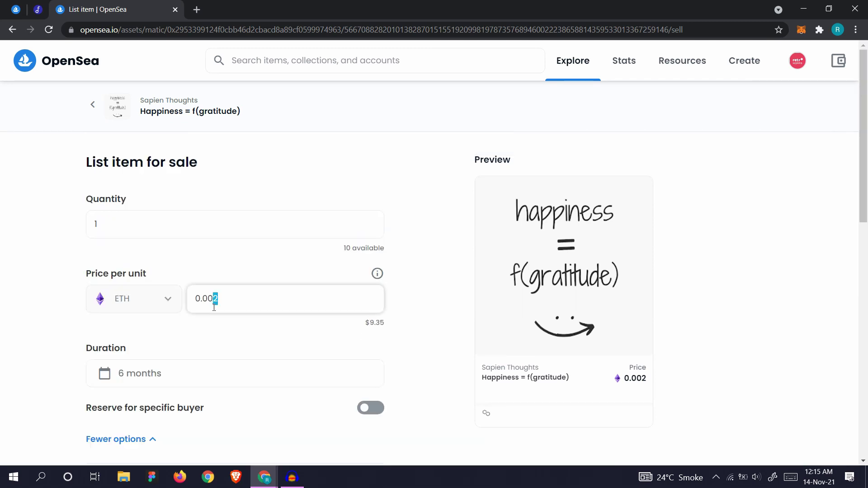
Step: Change the price per unit to 0.003 ETH
text(3)
scroll(441, 290, down, 5)
scroll(425, 249, up, 4)
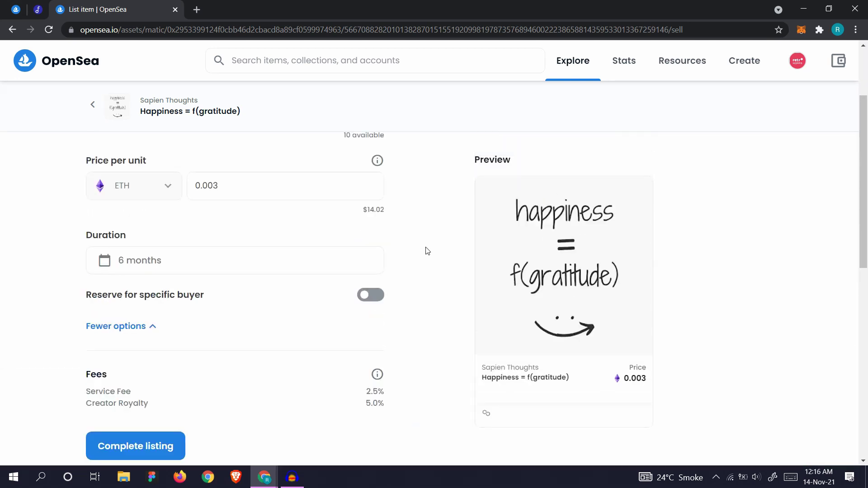
scroll(357, 285, up, 3)
scroll(317, 312, down, 5)
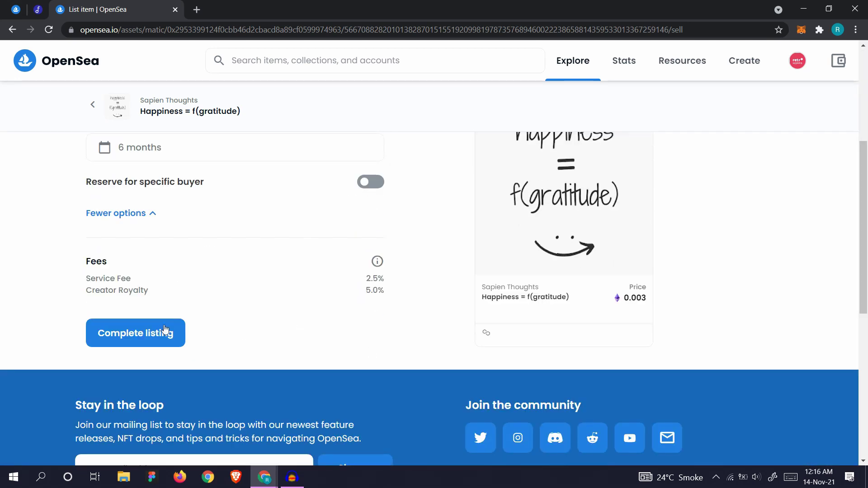
Step: Begin completing the listing and review the listing summary's schedule
click(152, 329)
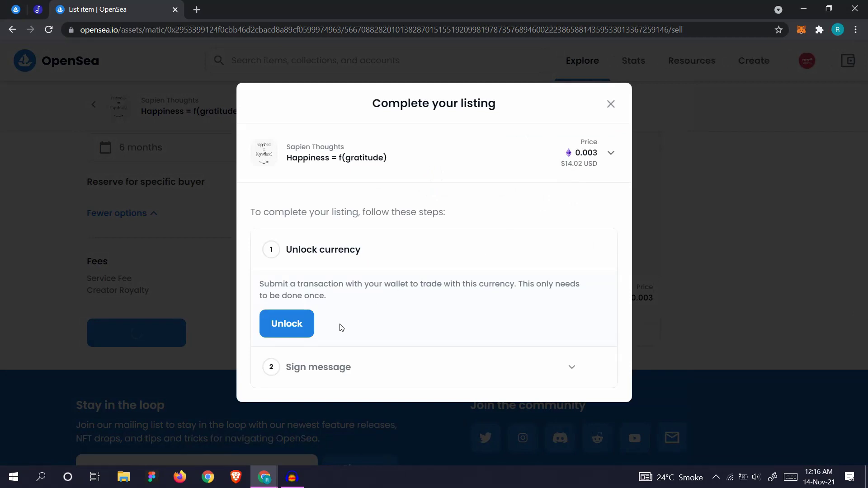
click(613, 154)
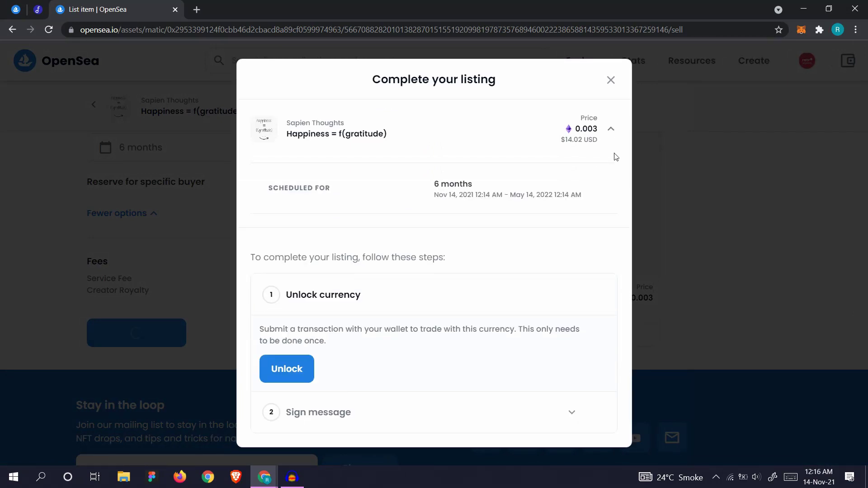
click(611, 129)
Step: Unlock Wrapped Ether for trading and approve both MetaMask signatures for the listing
click(282, 318)
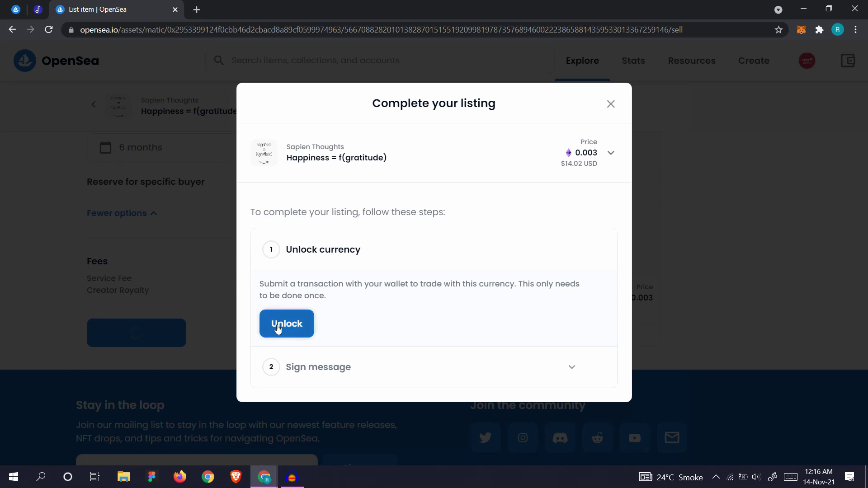
mouse_move(569, 153)
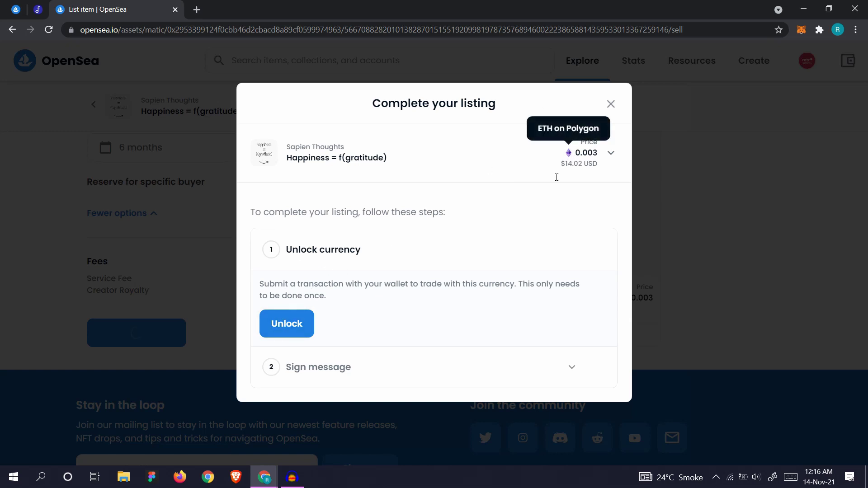
click(295, 321)
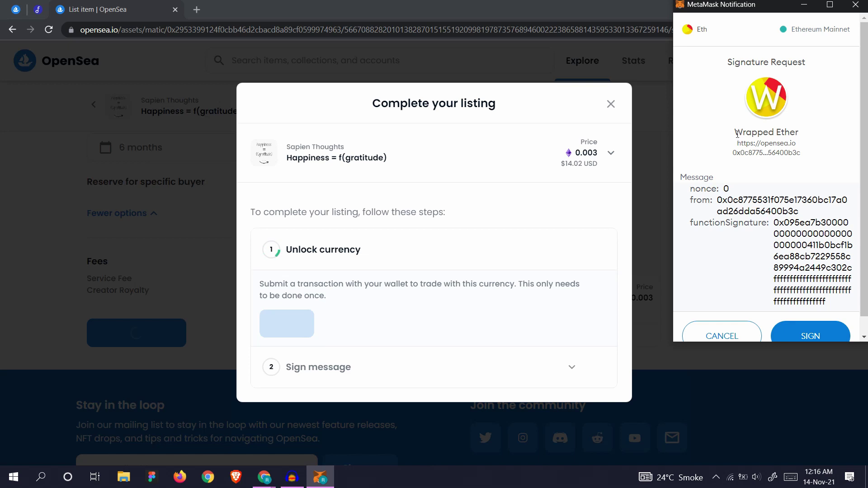
drag(735, 132, 799, 133)
click(801, 146)
scroll(810, 188, down, 1)
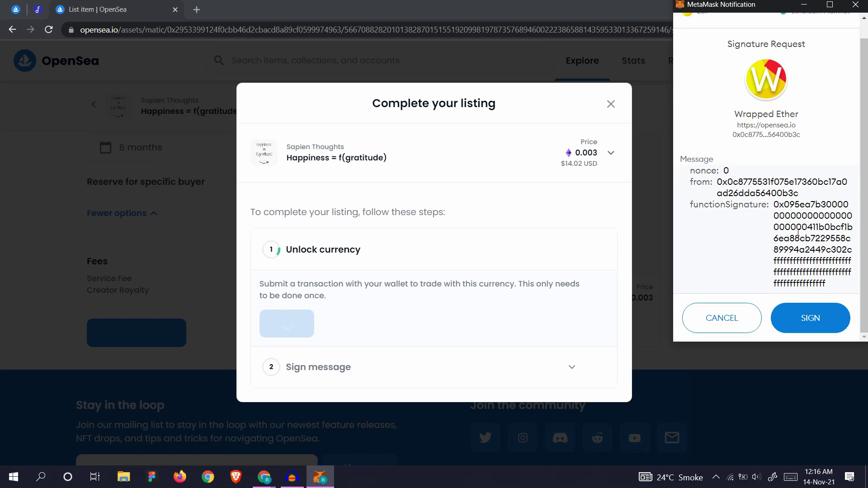
click(802, 329)
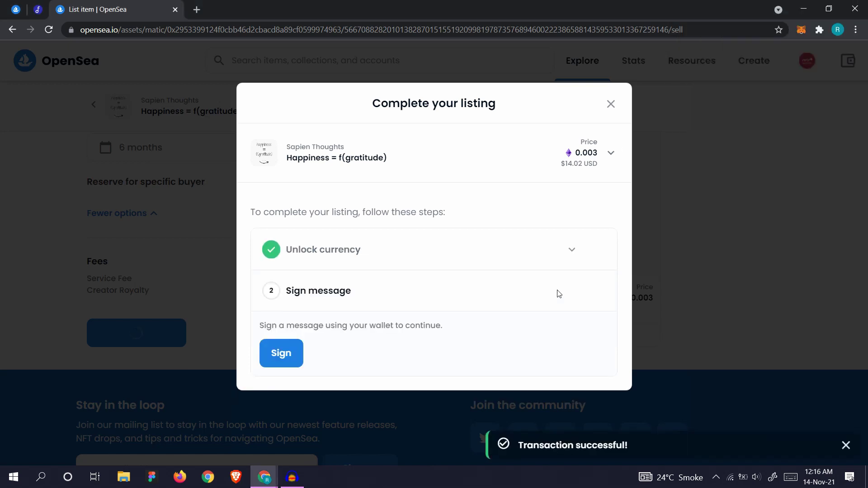
click(279, 355)
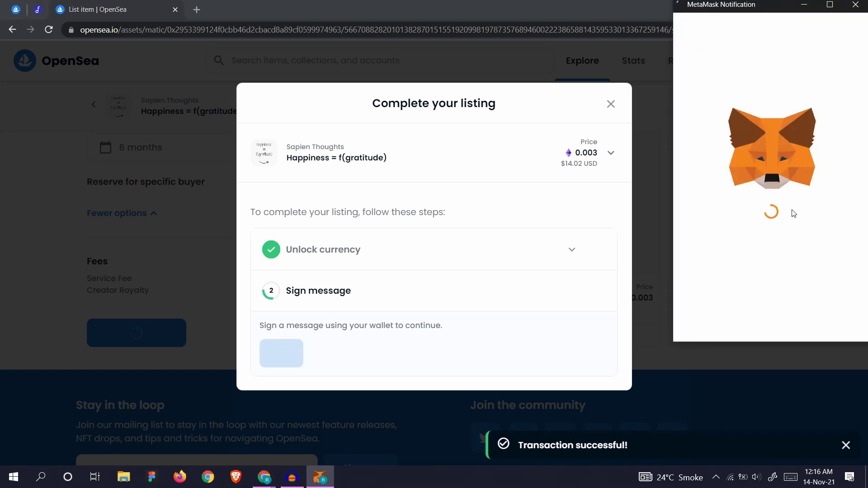
click(796, 314)
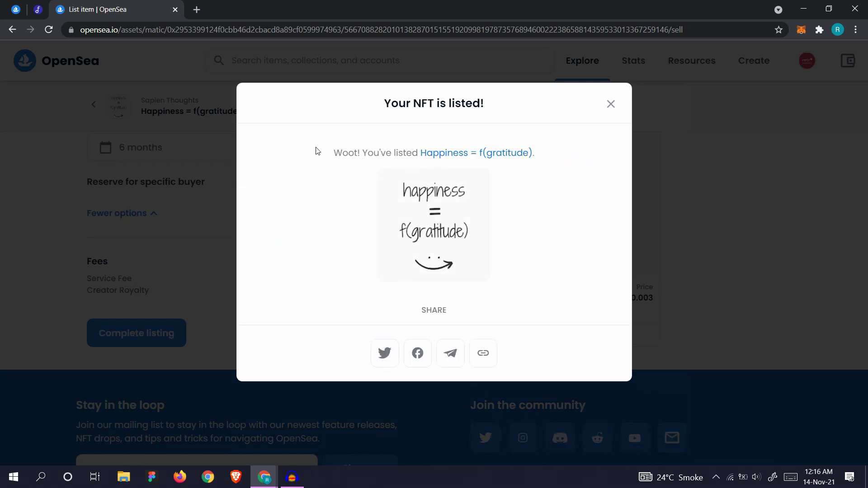
Step: Close the 'Your NFT is listed!' dialog to see the 0.003 ETH item page
drag(324, 155, 483, 161)
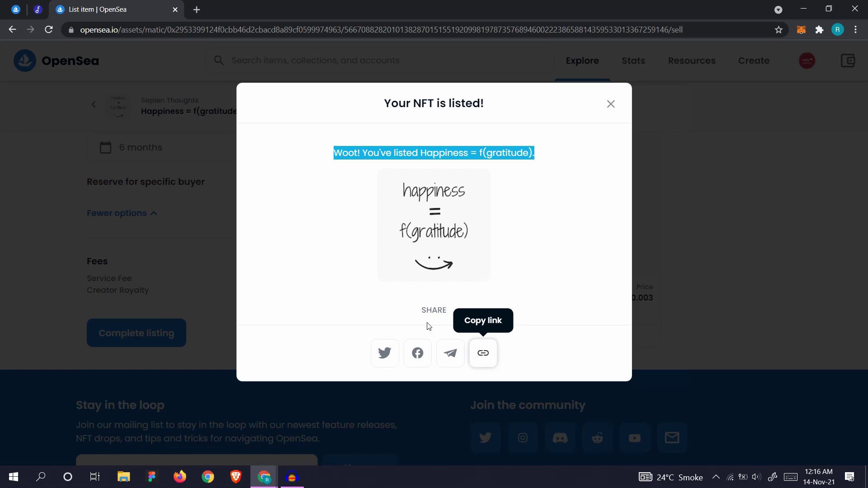
click(613, 107)
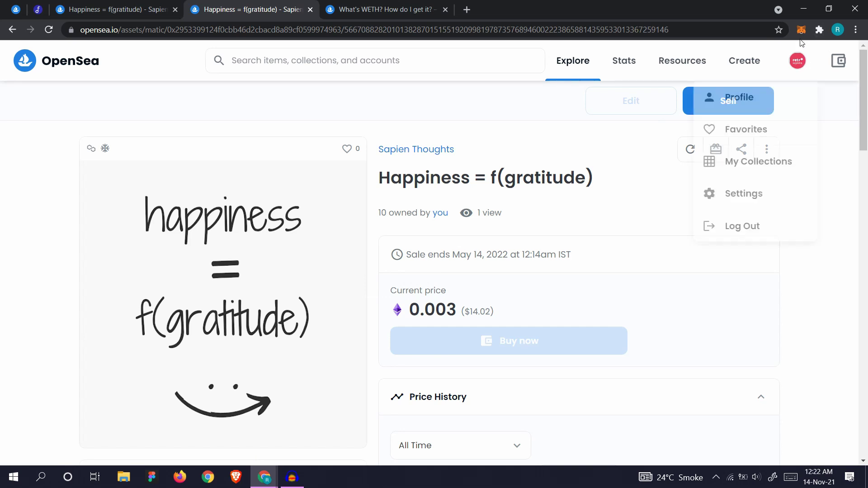
Step: In MetaMask, search 'wet' and import the Wrapped Ether (WETH) token
key(alt+shift+m)
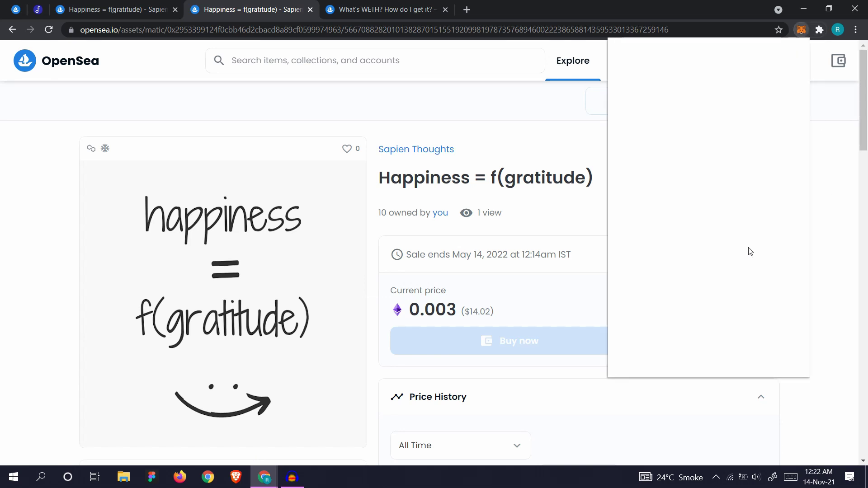
scroll(706, 285, down, 1)
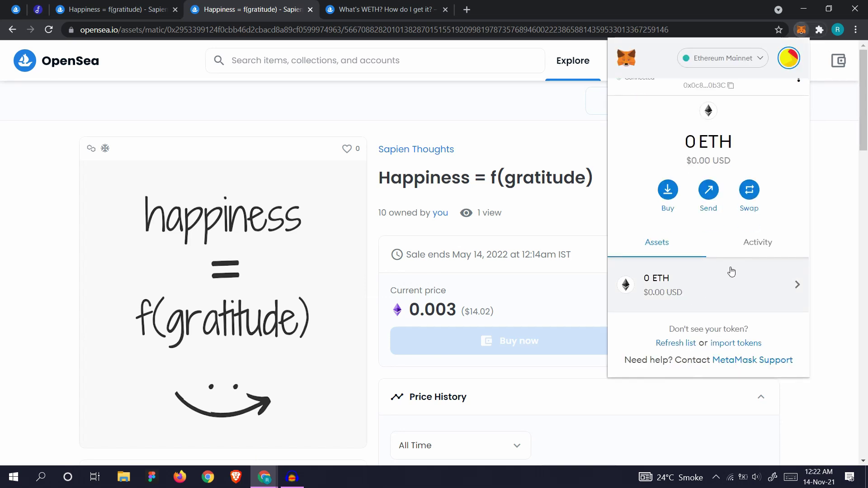
click(737, 345)
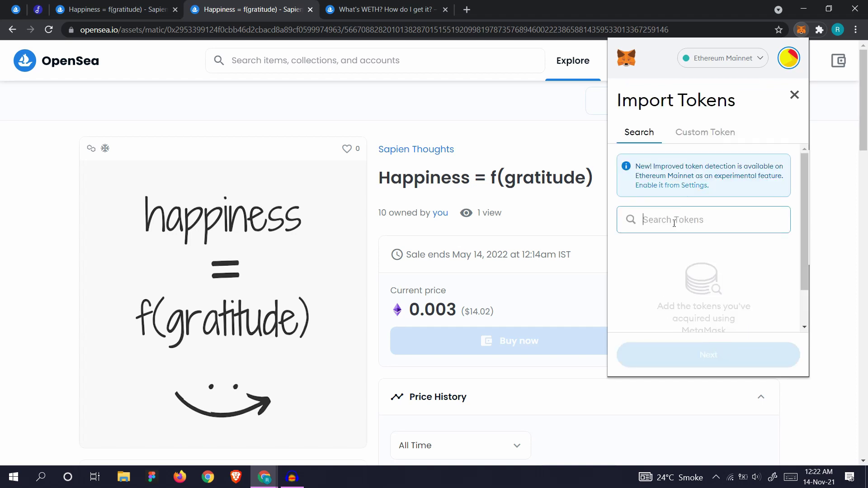
text(weth)
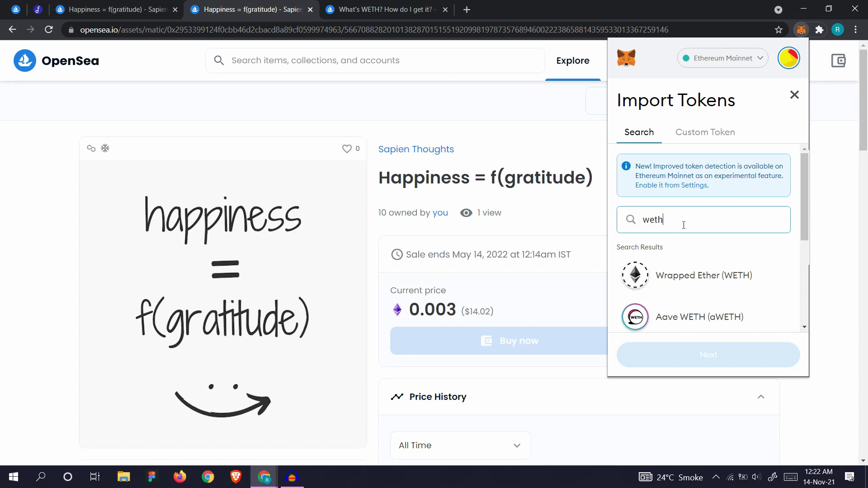
click(706, 281)
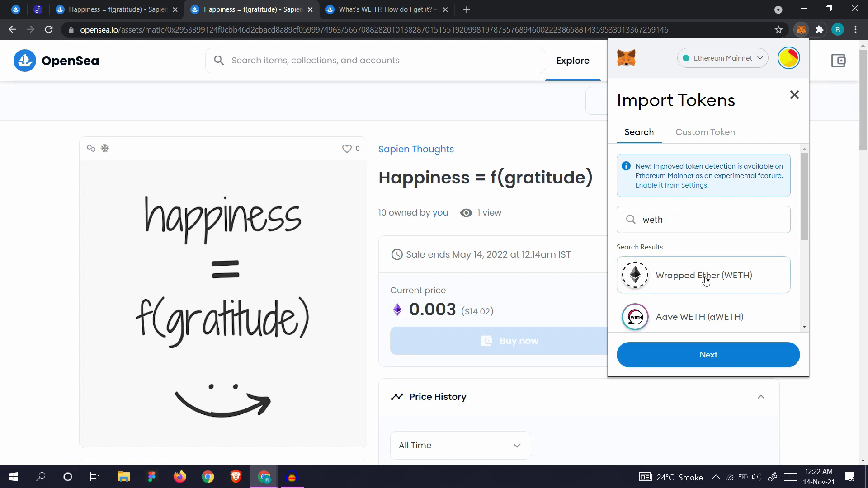
click(726, 359)
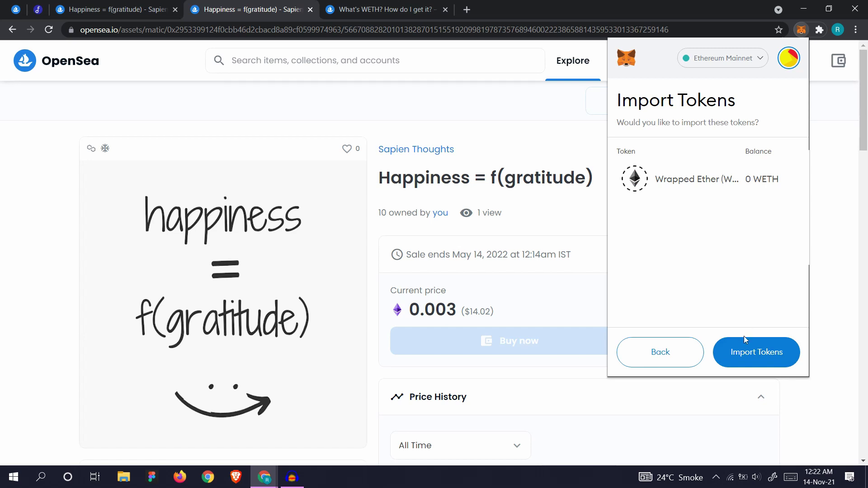
click(746, 355)
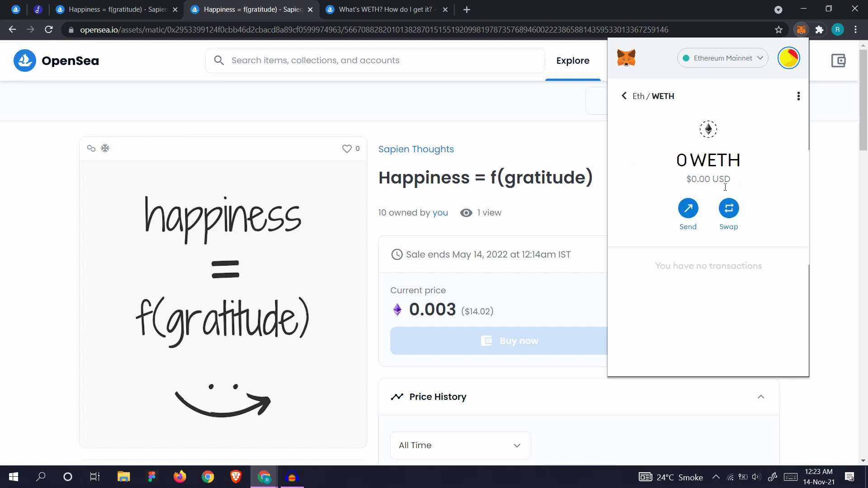
Step: Return to the MetaMask account overview and close the wallet popup
click(623, 95)
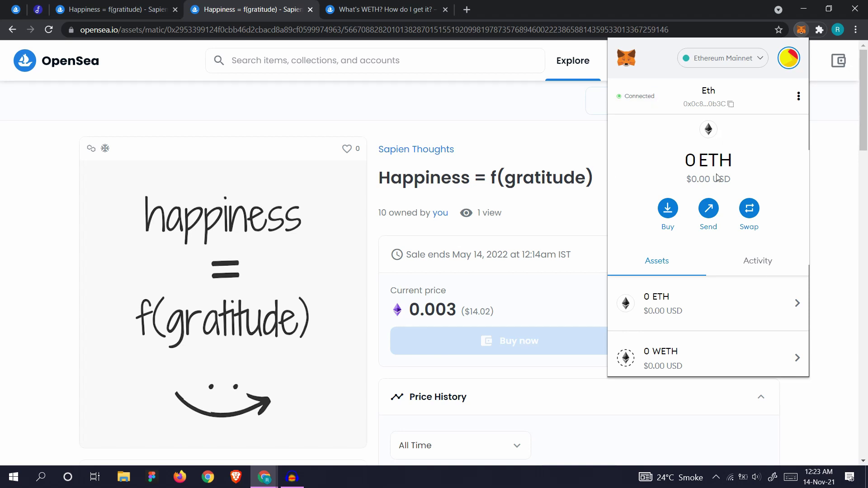
scroll(709, 183, down, 2)
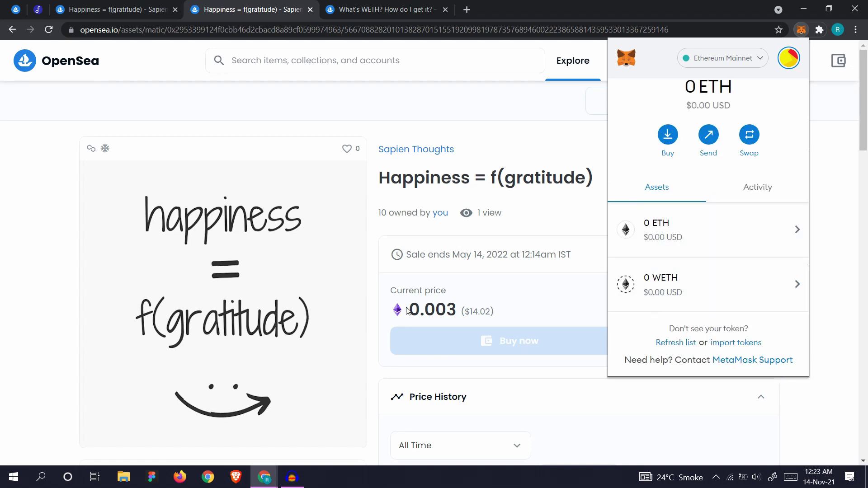
drag(411, 312, 472, 324)
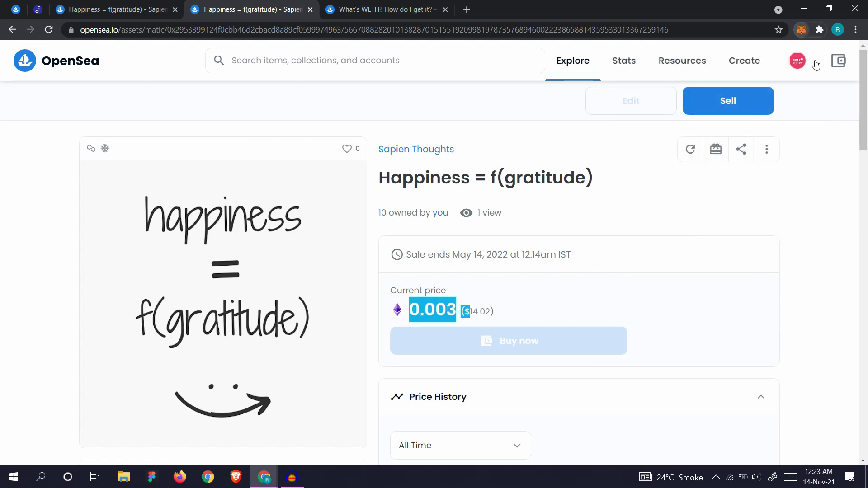
click(802, 30)
click(829, 181)
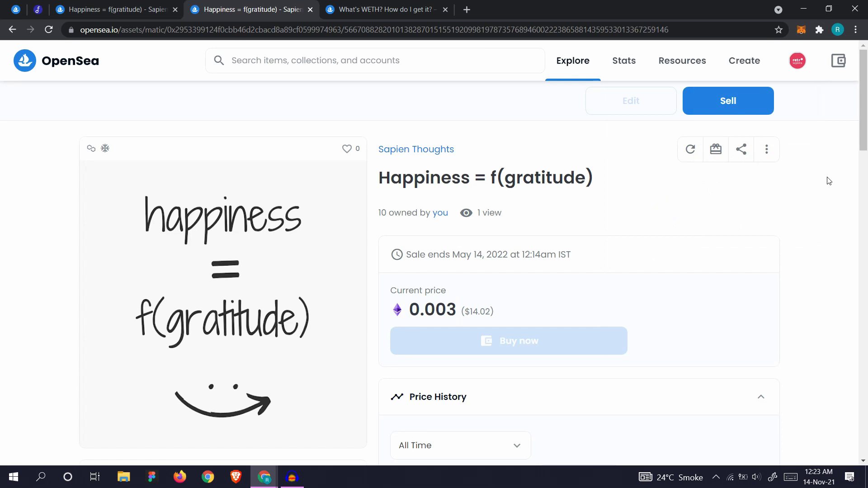